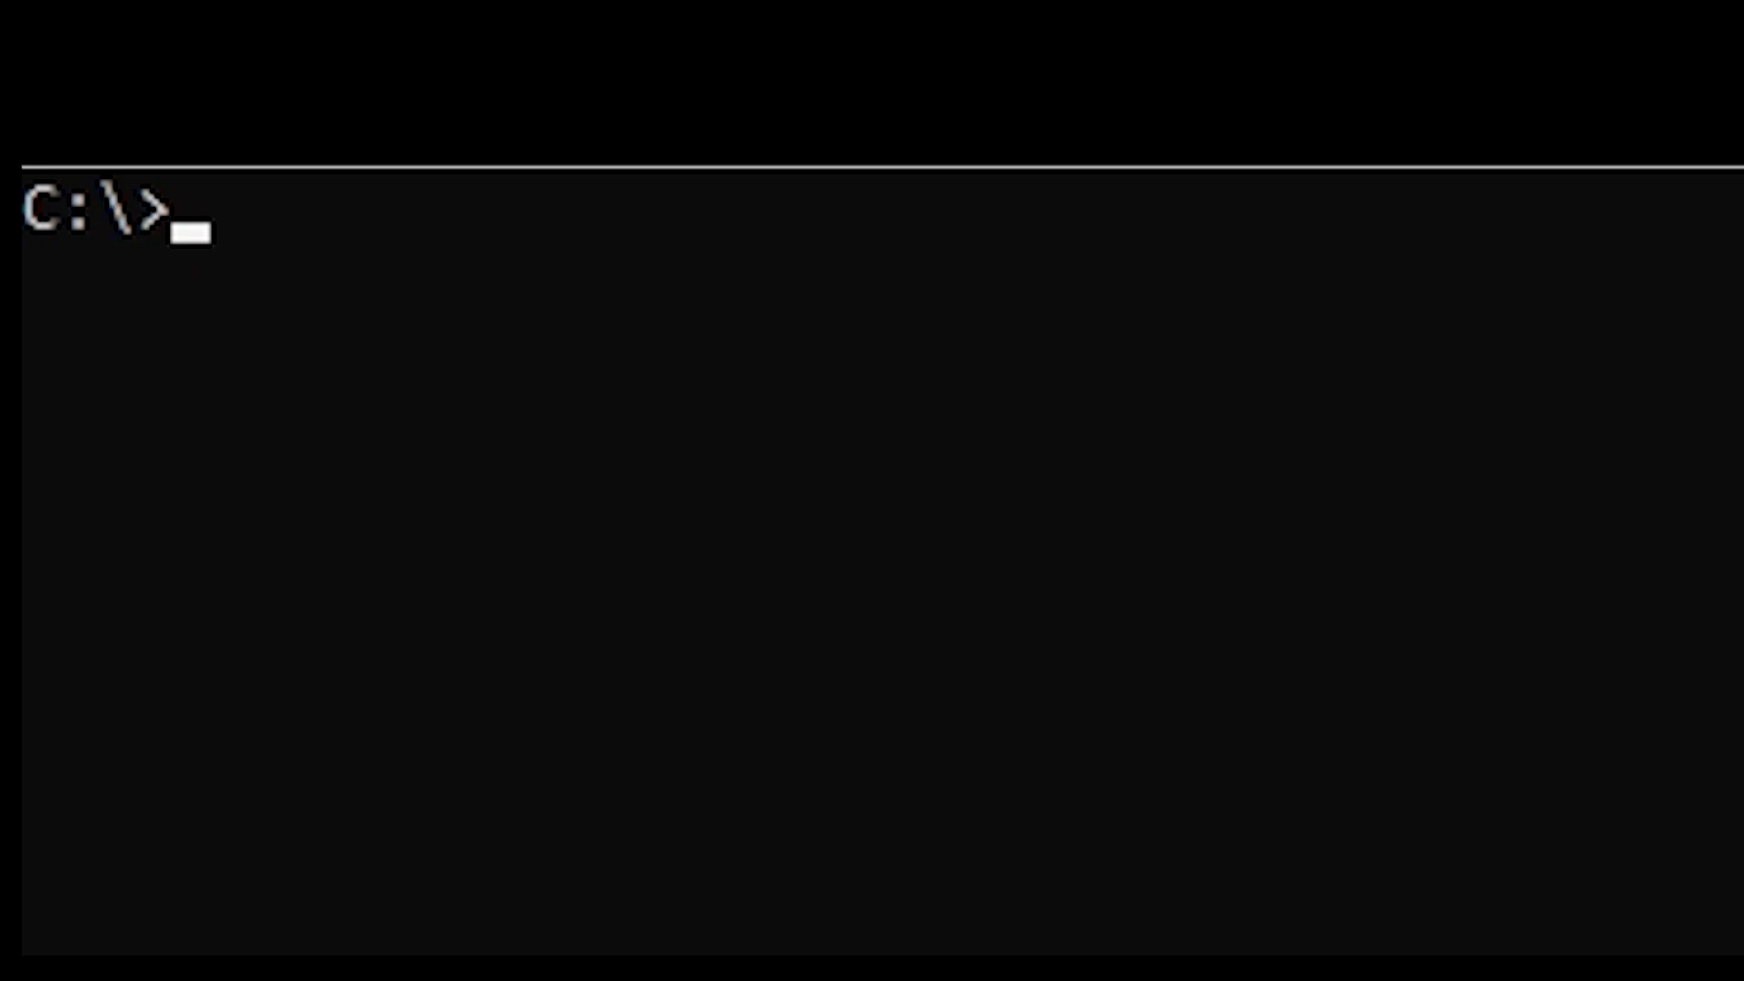
Enter the command cd annouaprann at the C:\ prompt.
type("cd annou")
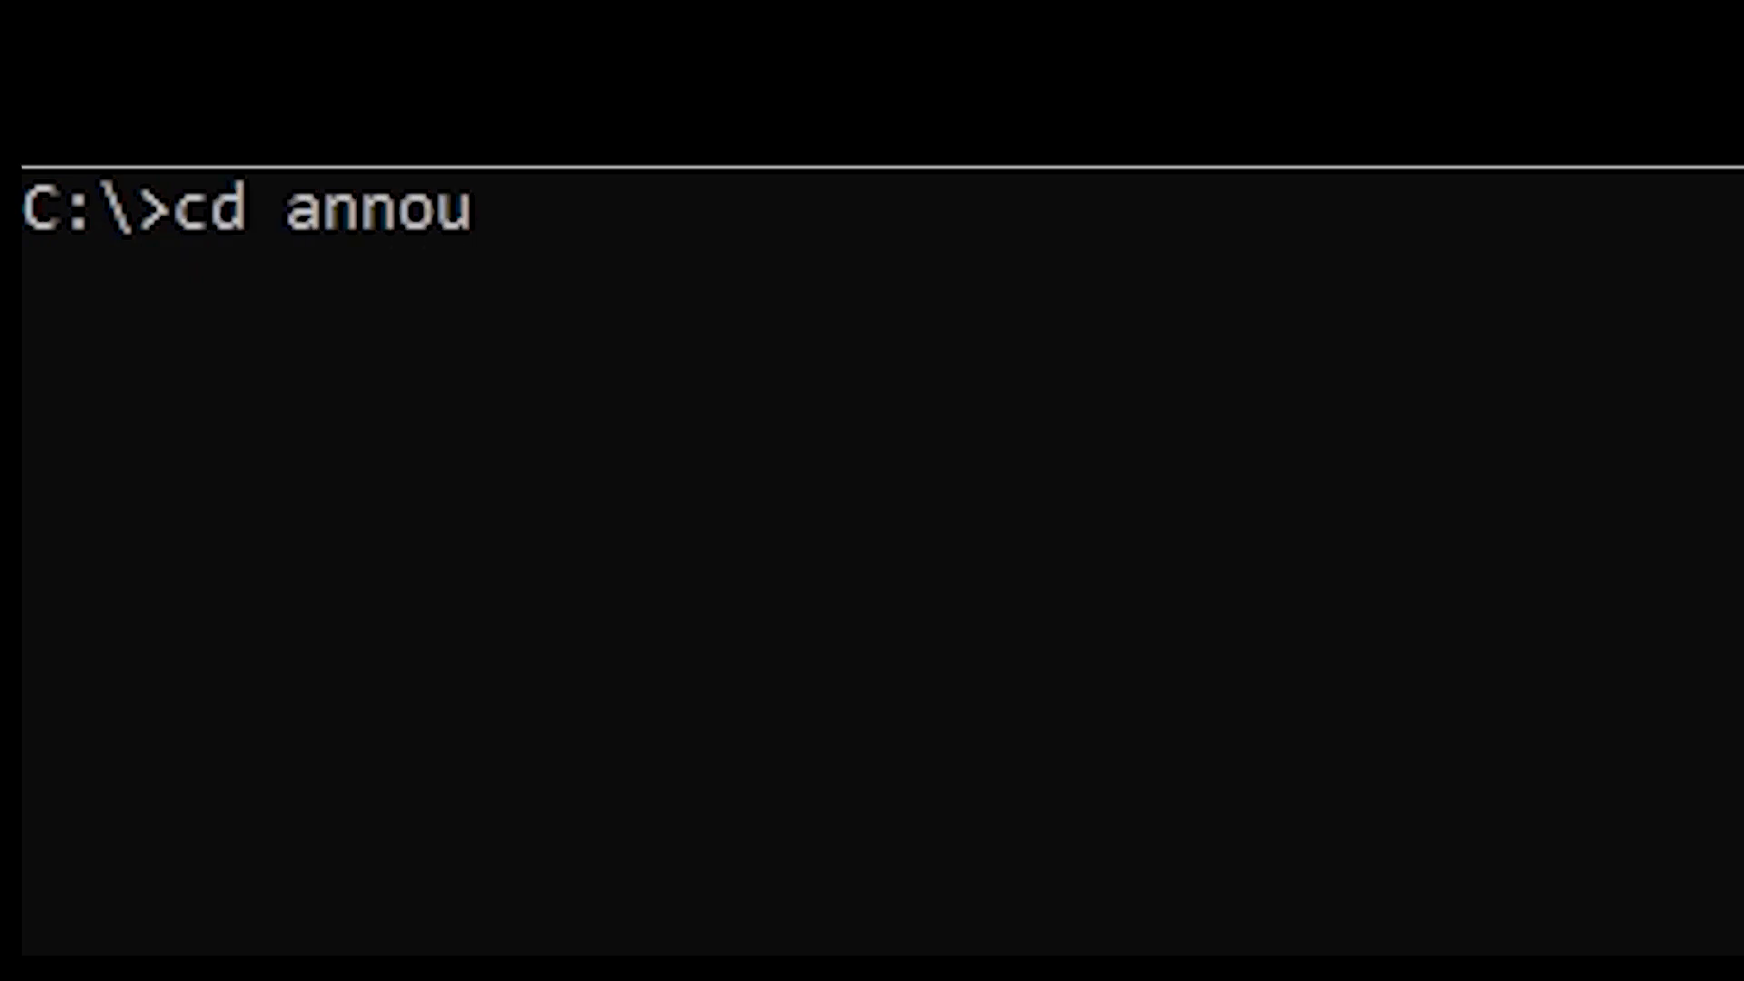
type("aprann")
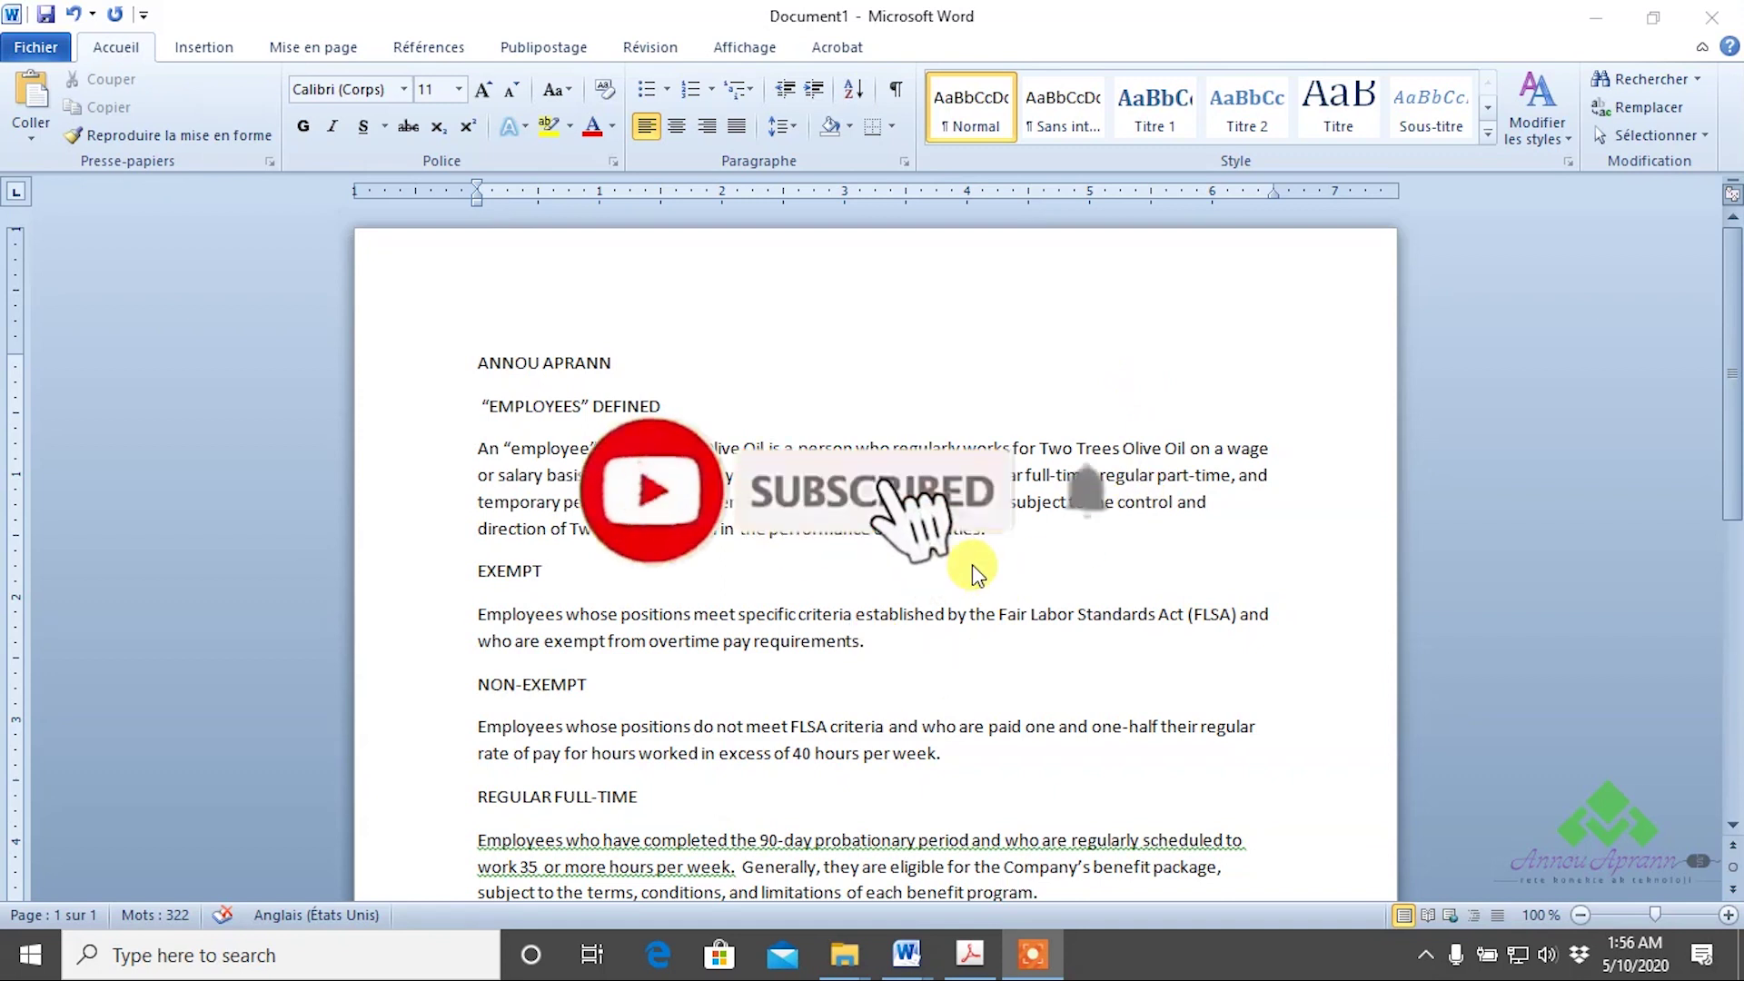
scroll(972, 564, "down", 3)
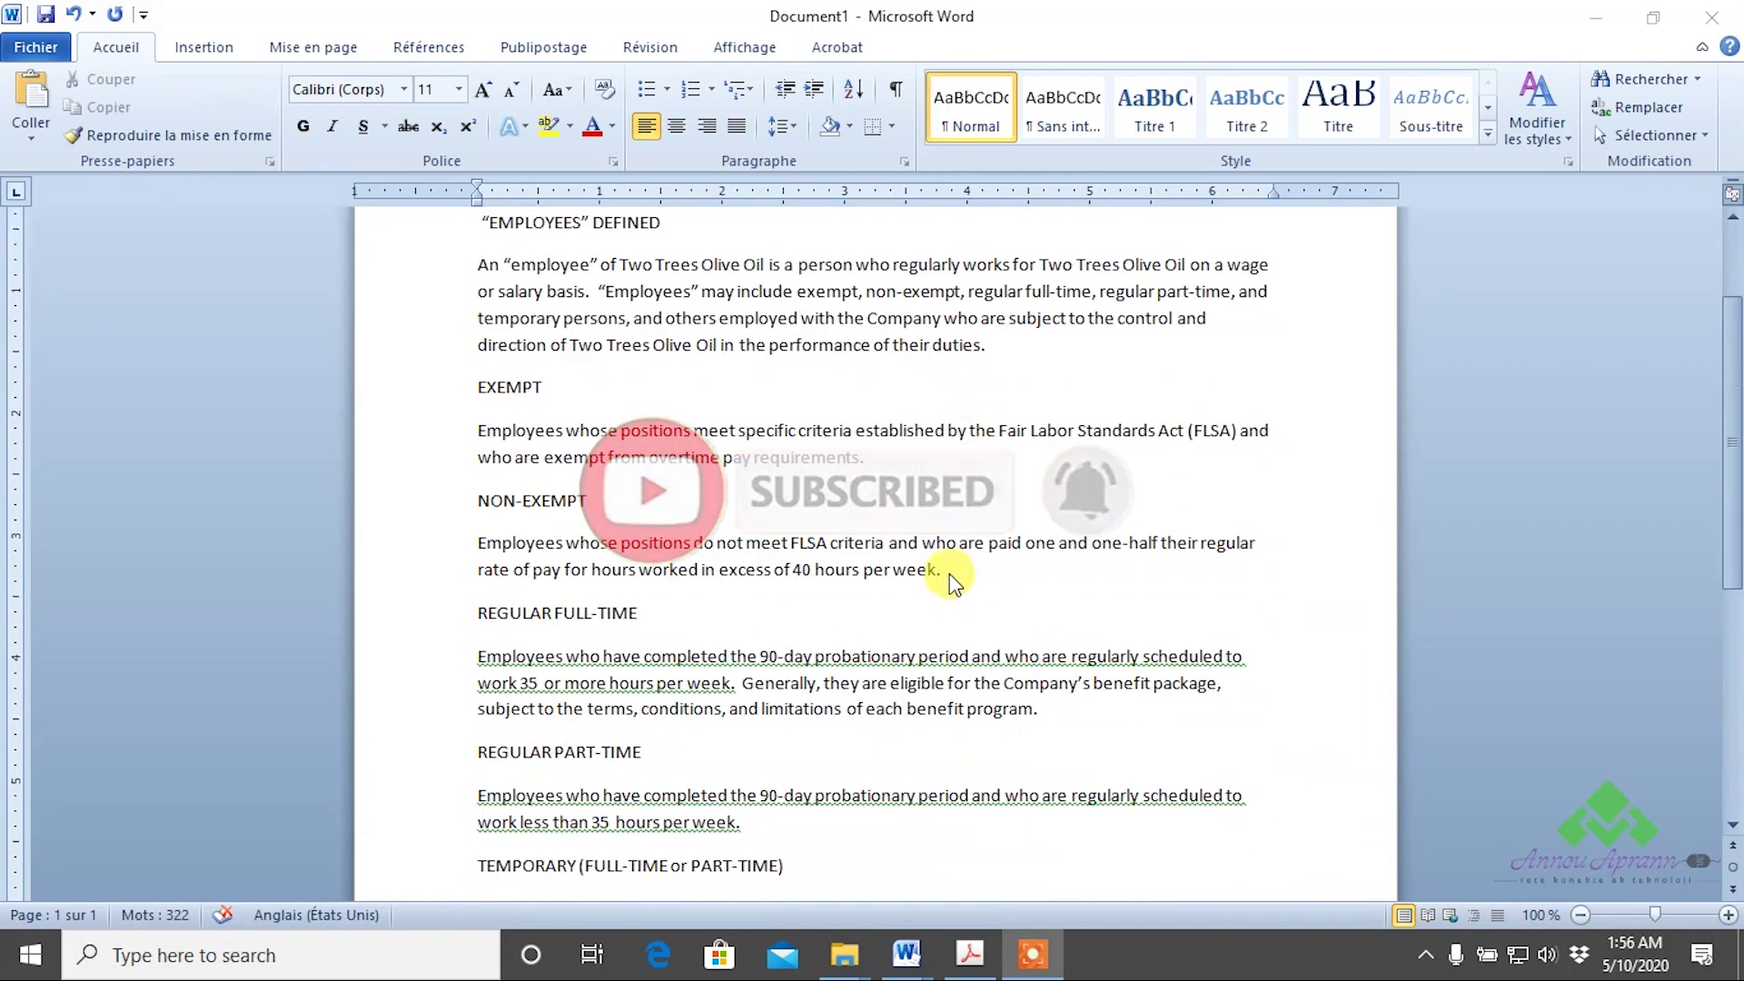
scroll(945, 572, "down", 4)
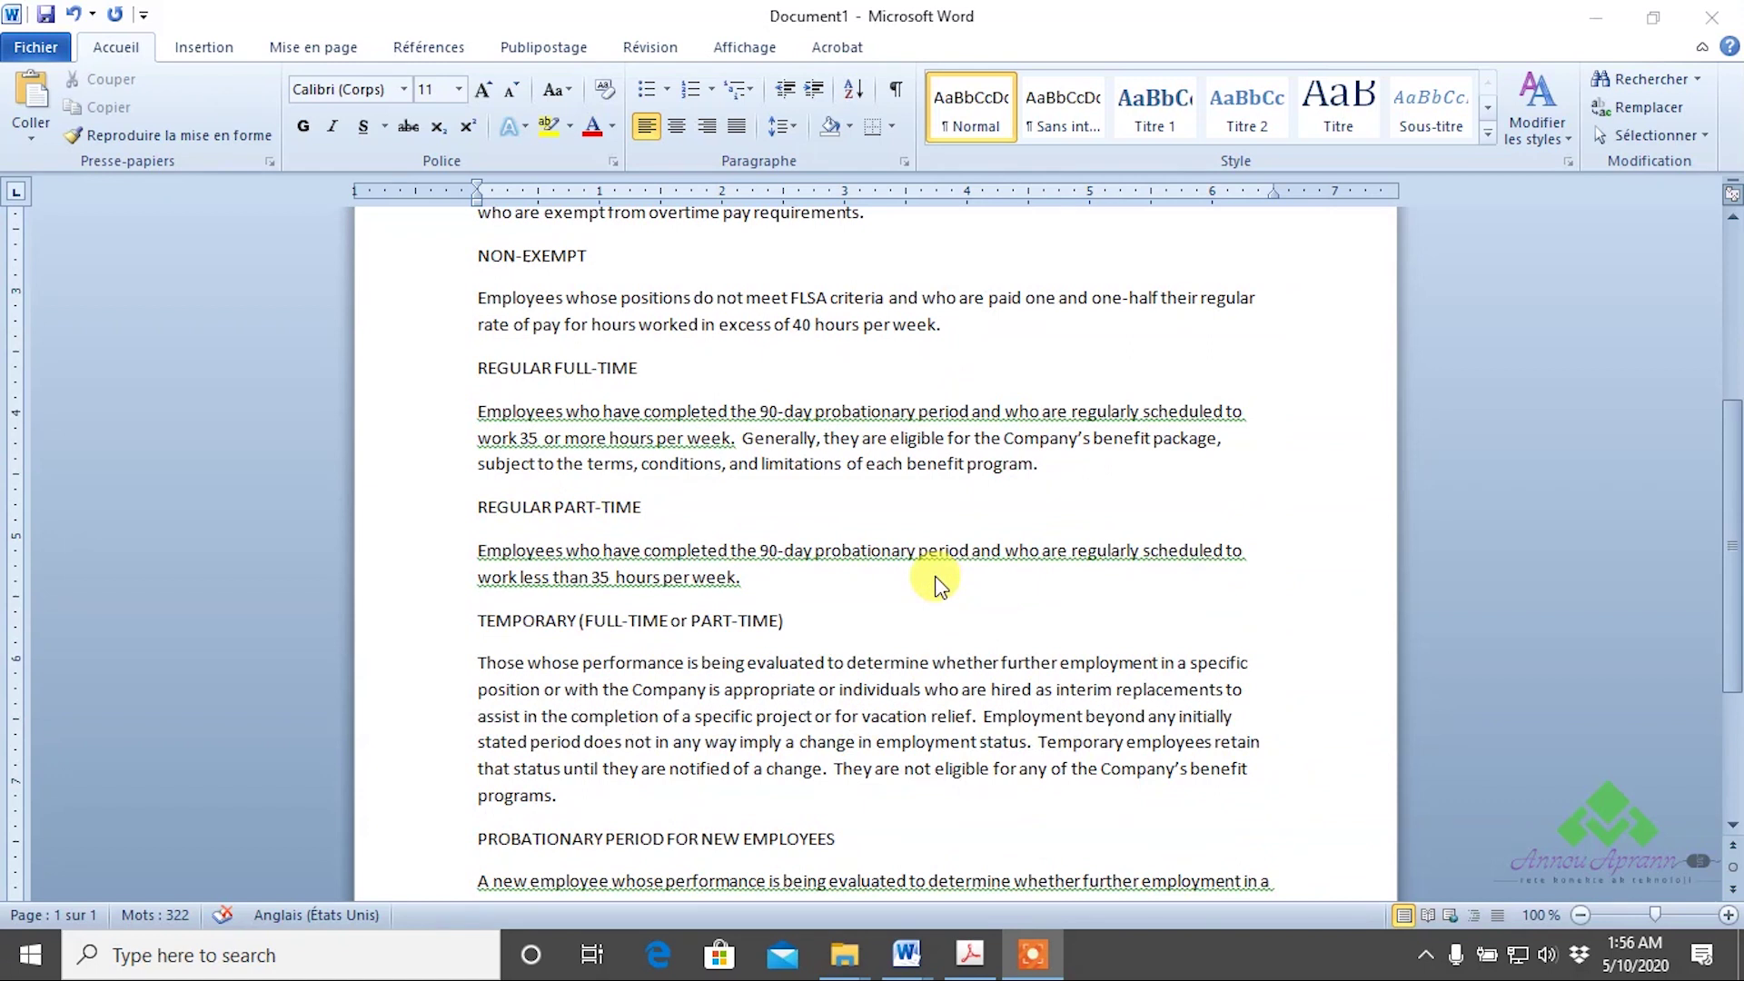
scroll(788, 438, "up", 7)
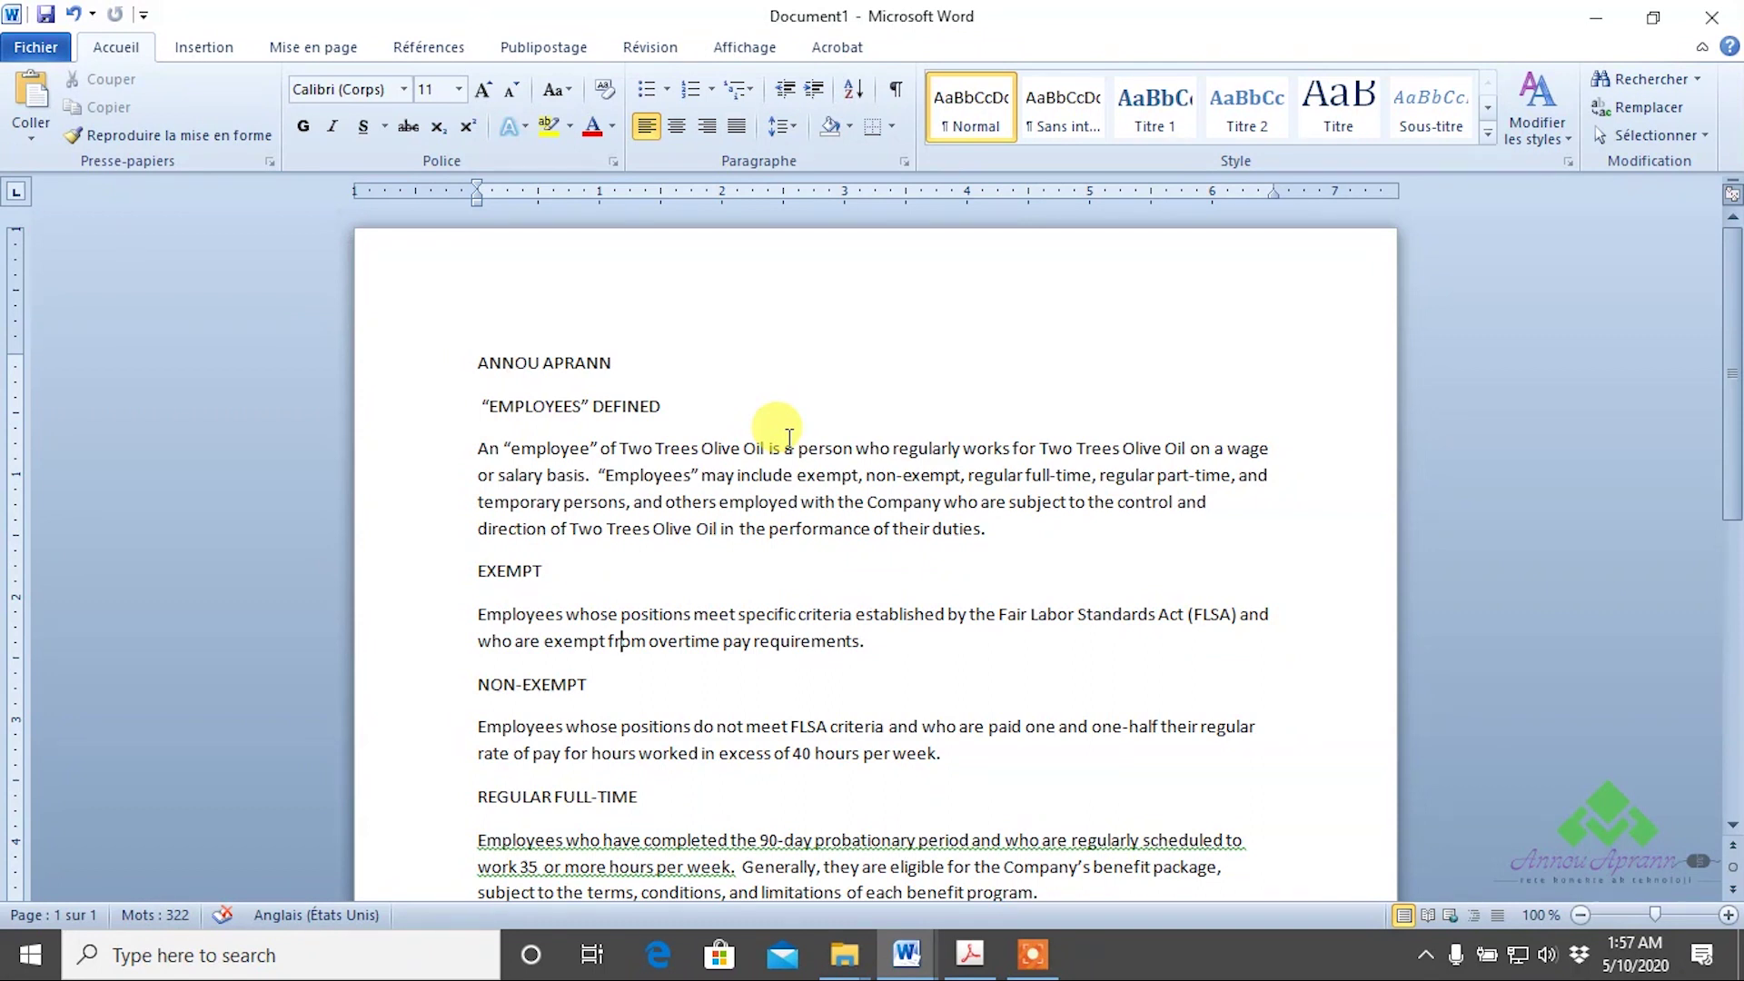
scroll(790, 437, "down", 3)
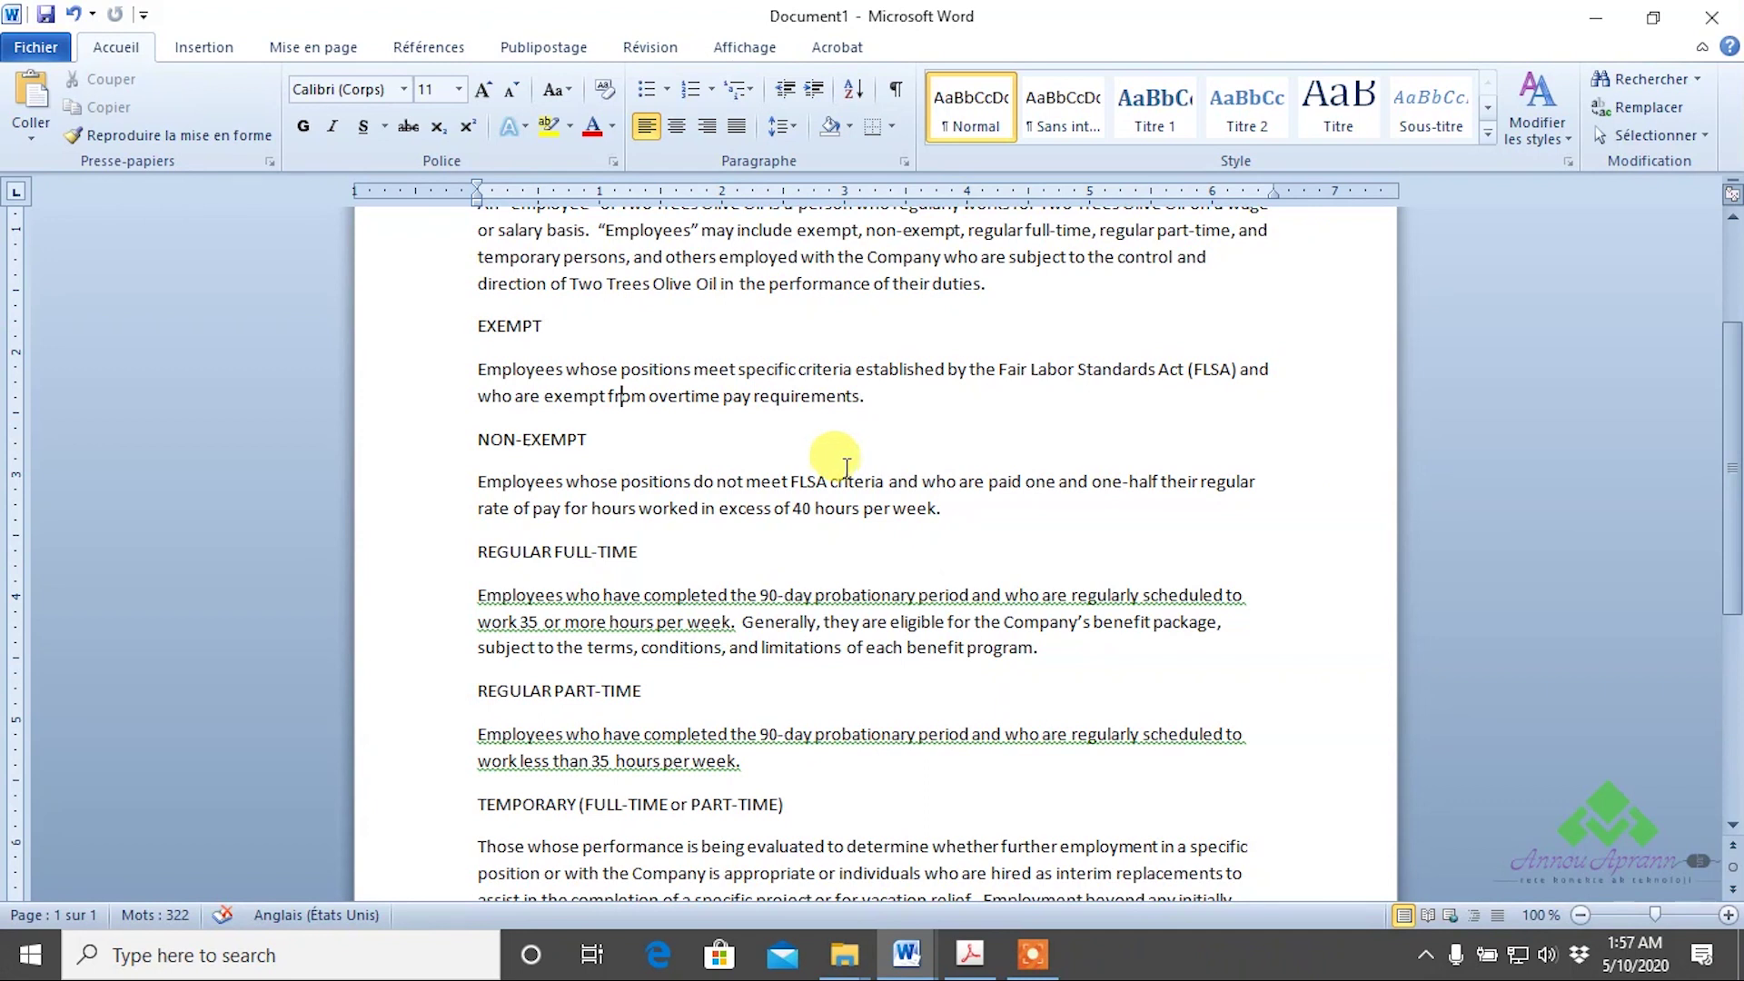
Bring up the Save As dialog for the unsaved document, proposing ANNOU APRANN.docx.
left_click(45, 15)
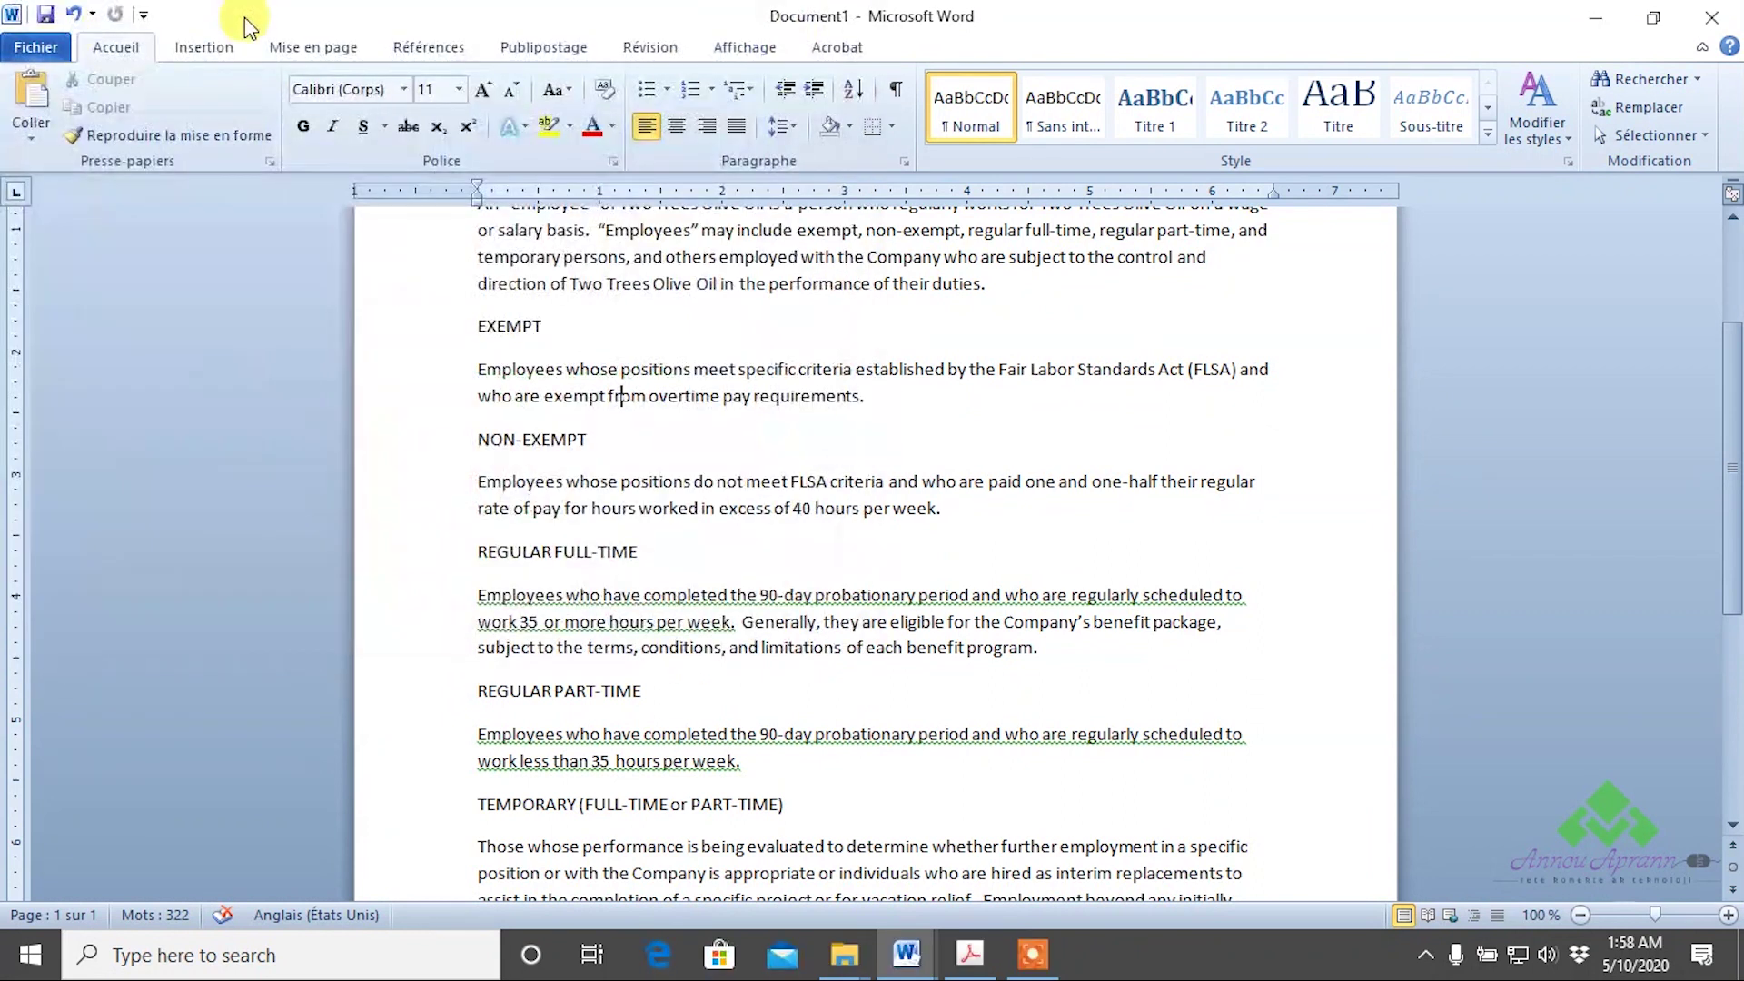
left_click(42, 47)
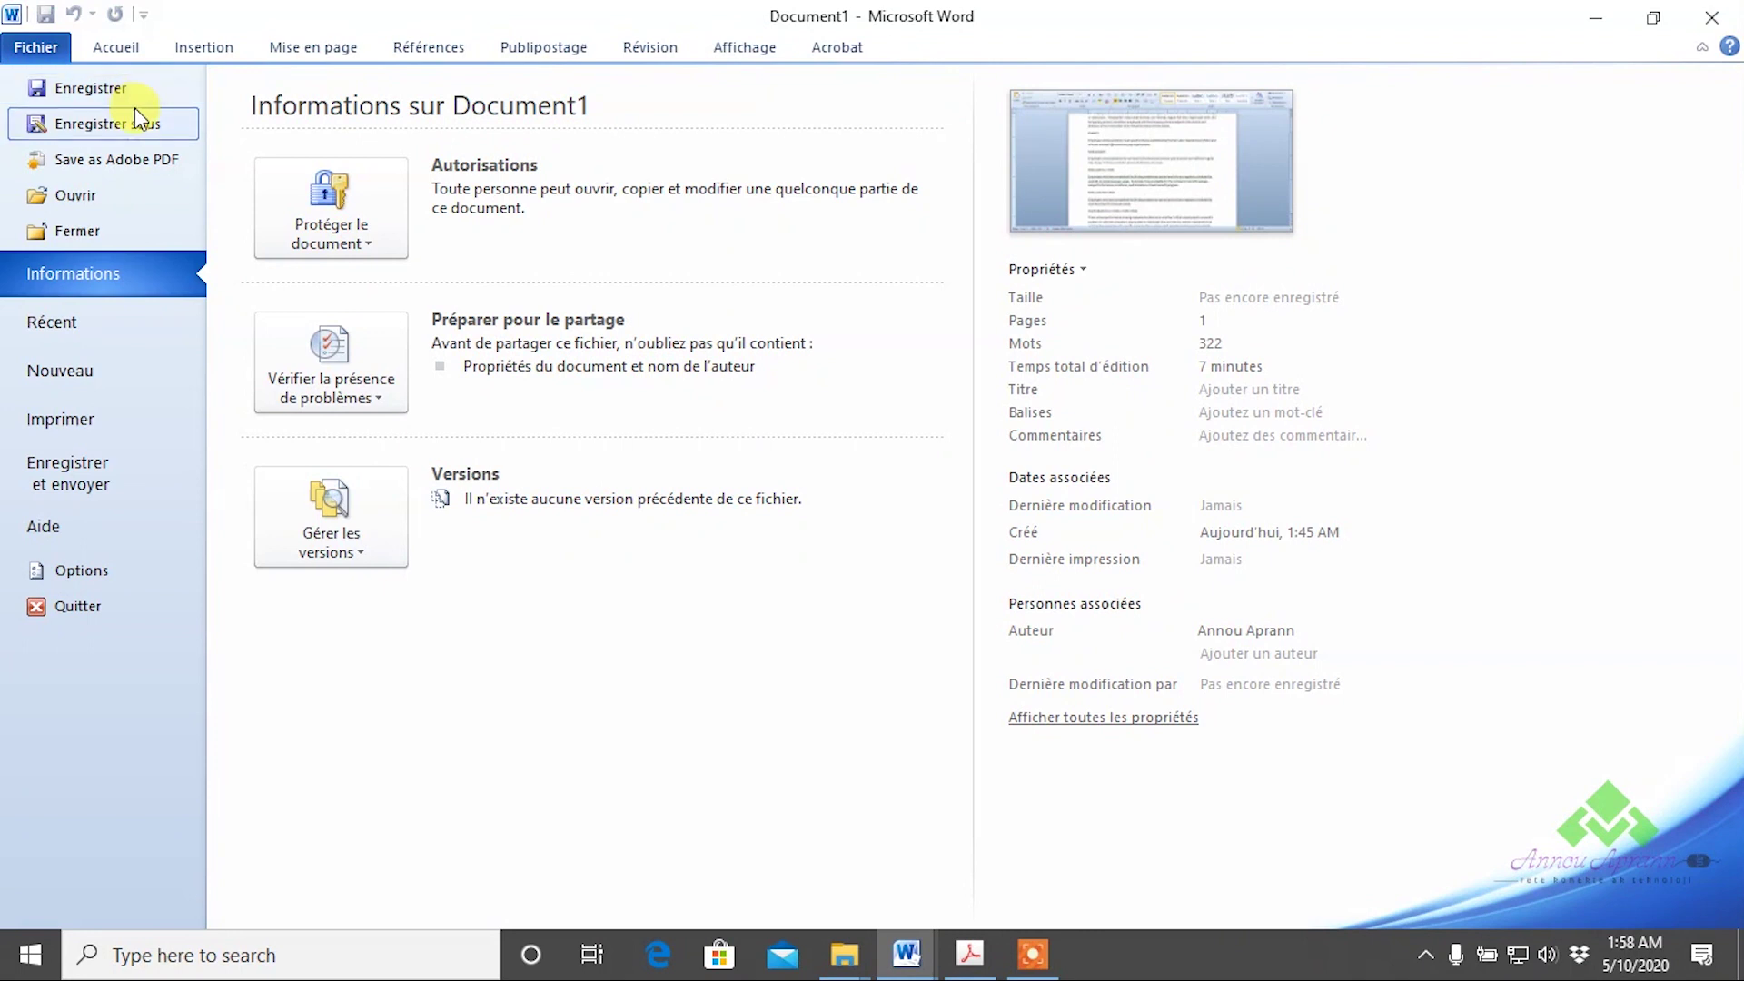
key("Escape")
key("ctrl+s")
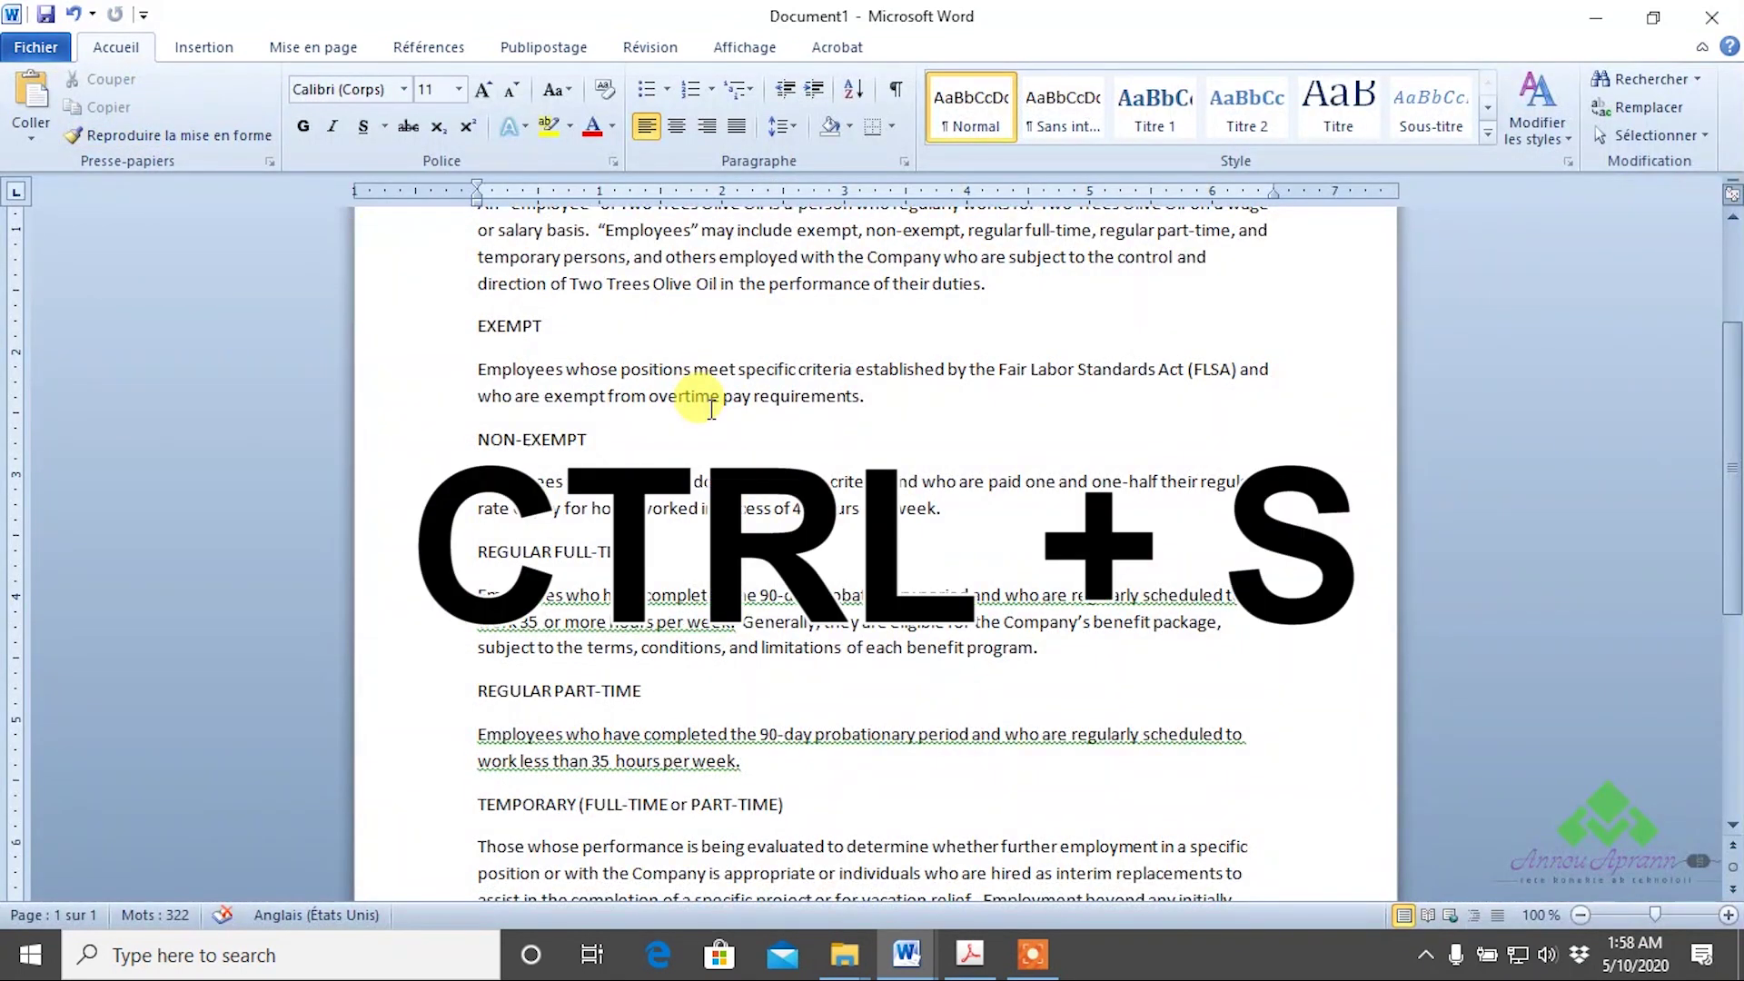
key("F12")
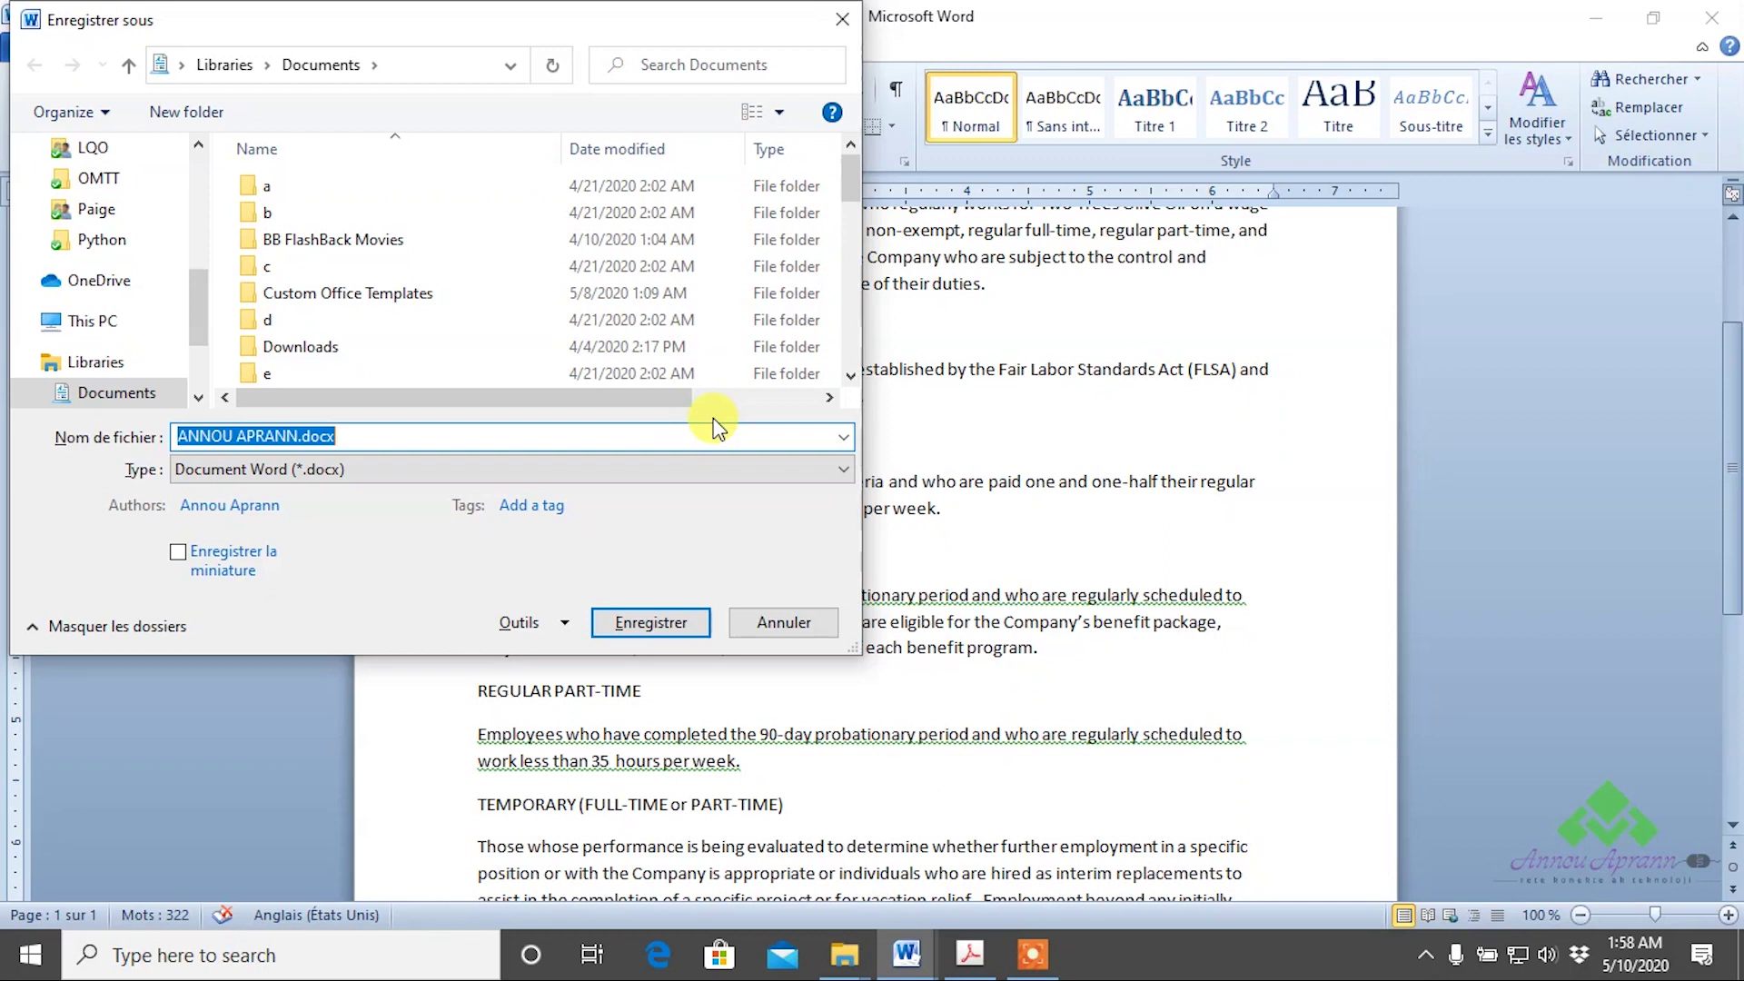
Save the document as ANNOU APRANN.docx in the Desktop\exo folder.
mouse_move(123, 321)
left_click_drag(198, 317, 197, 218)
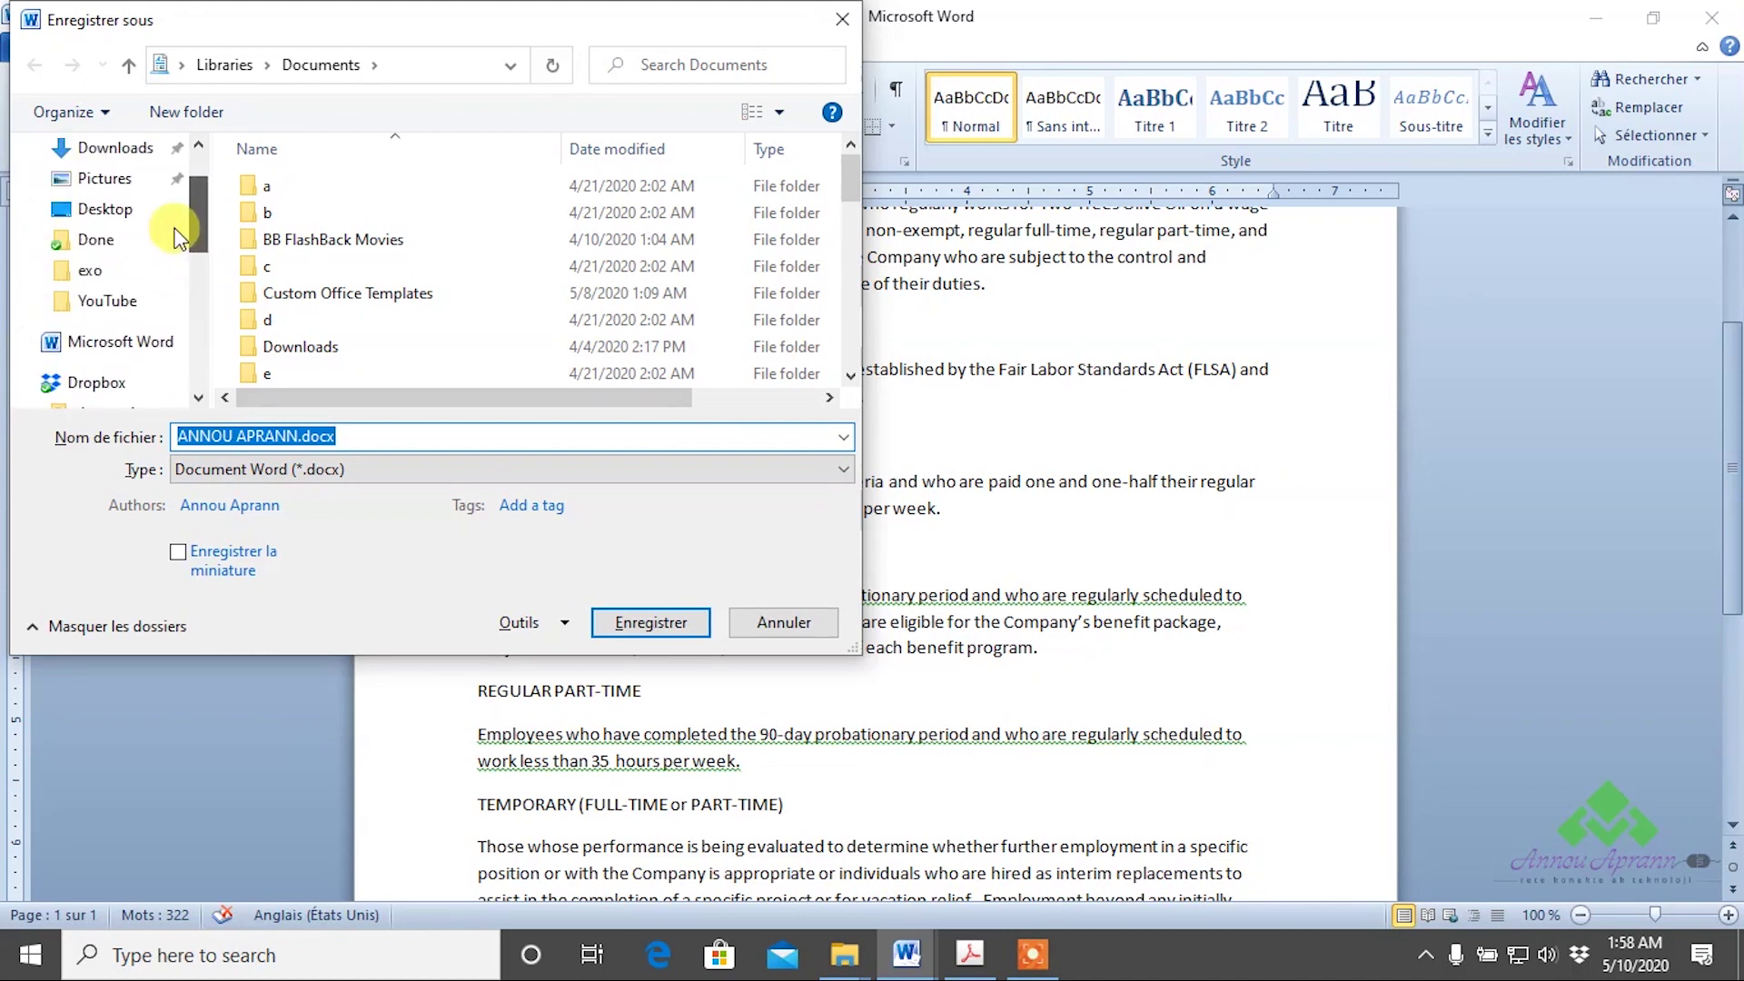
left_click(87, 222)
left_click(134, 273)
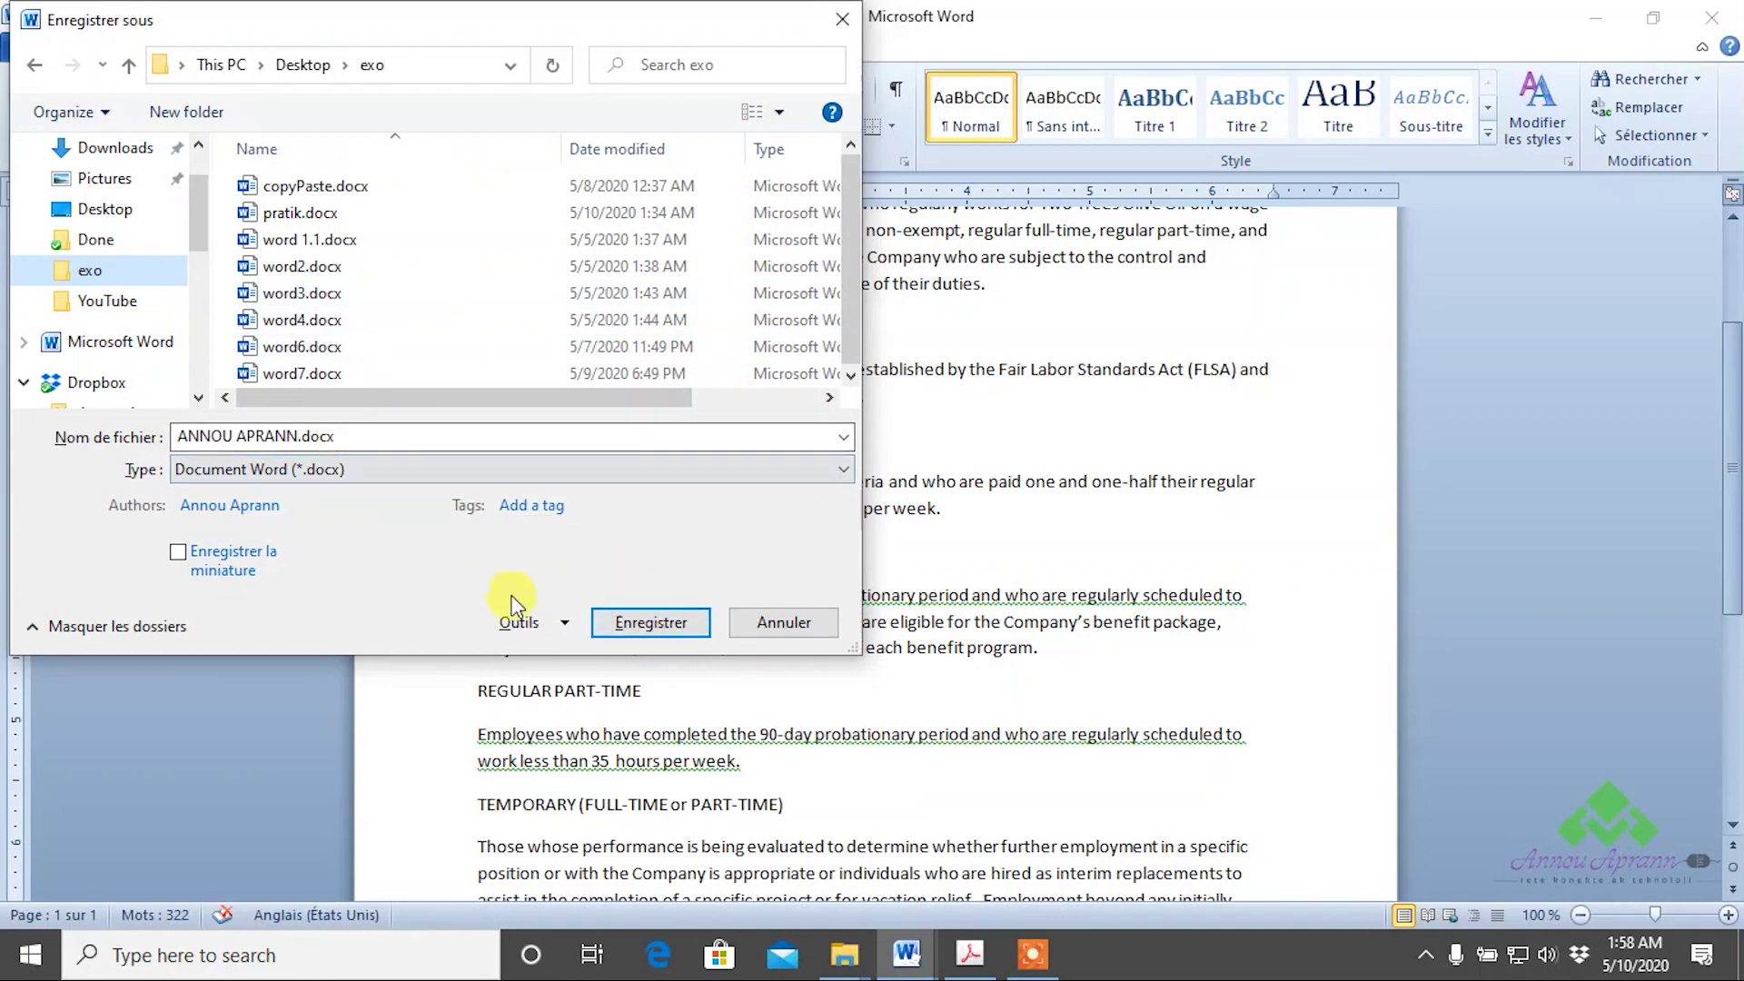
left_click(363, 437)
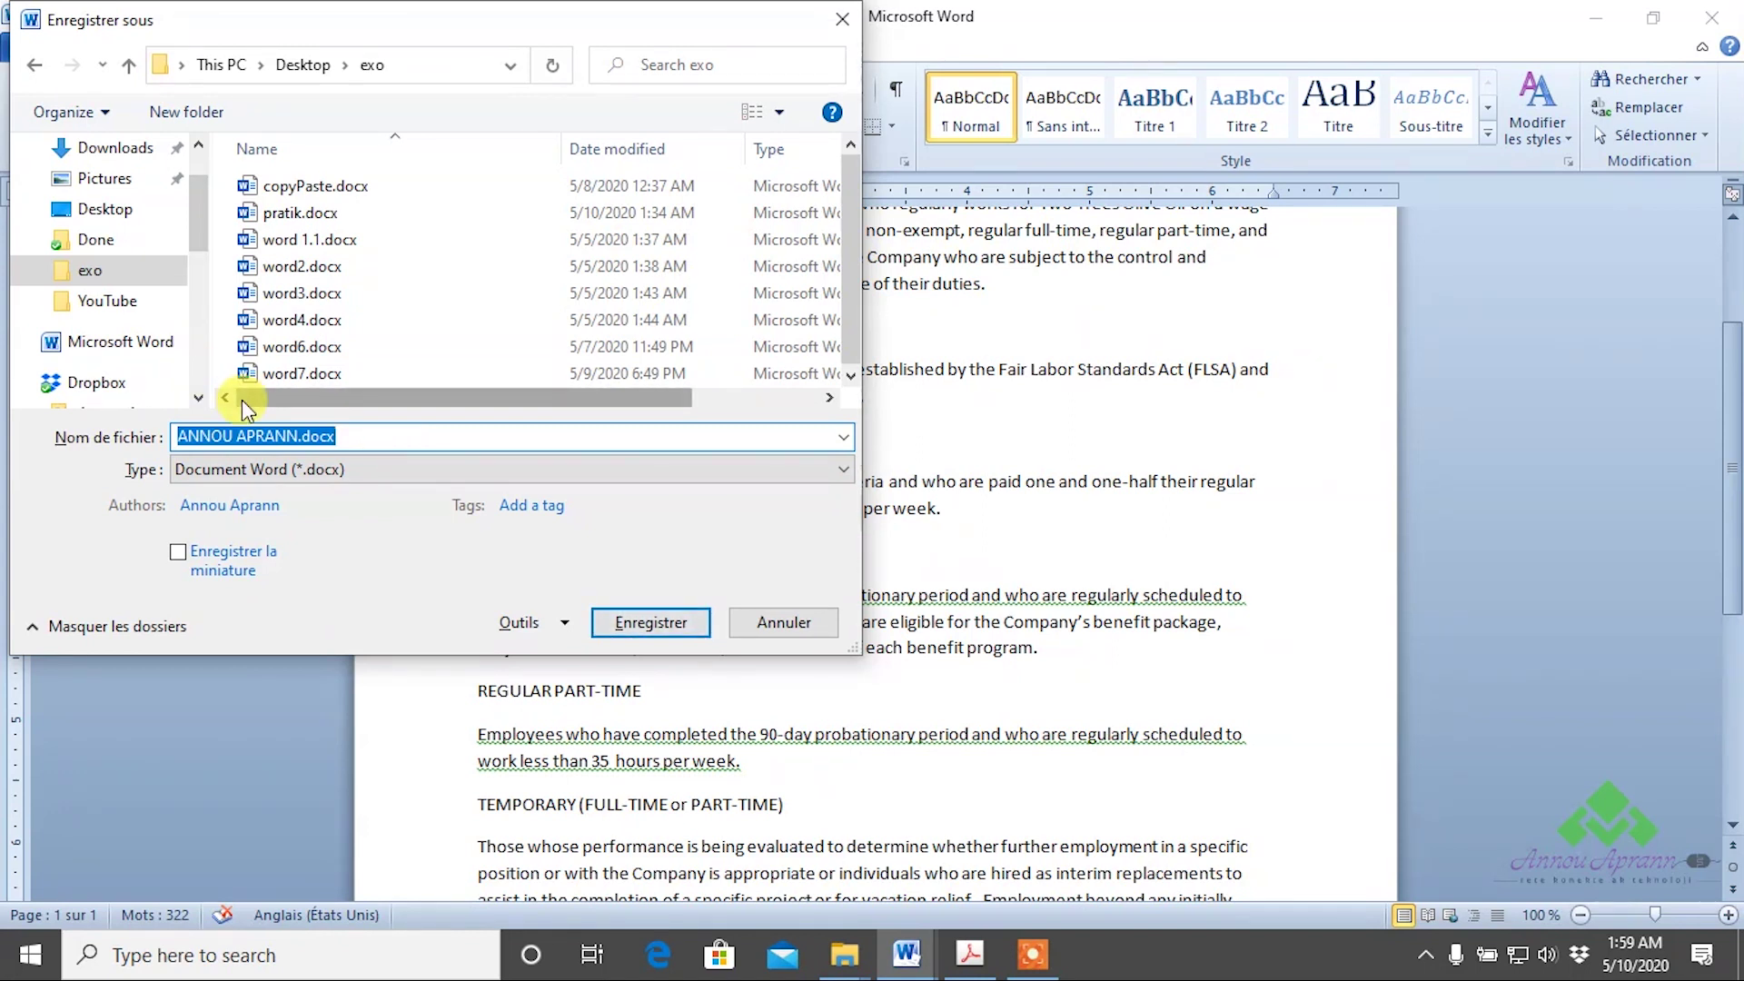
left_click(677, 625)
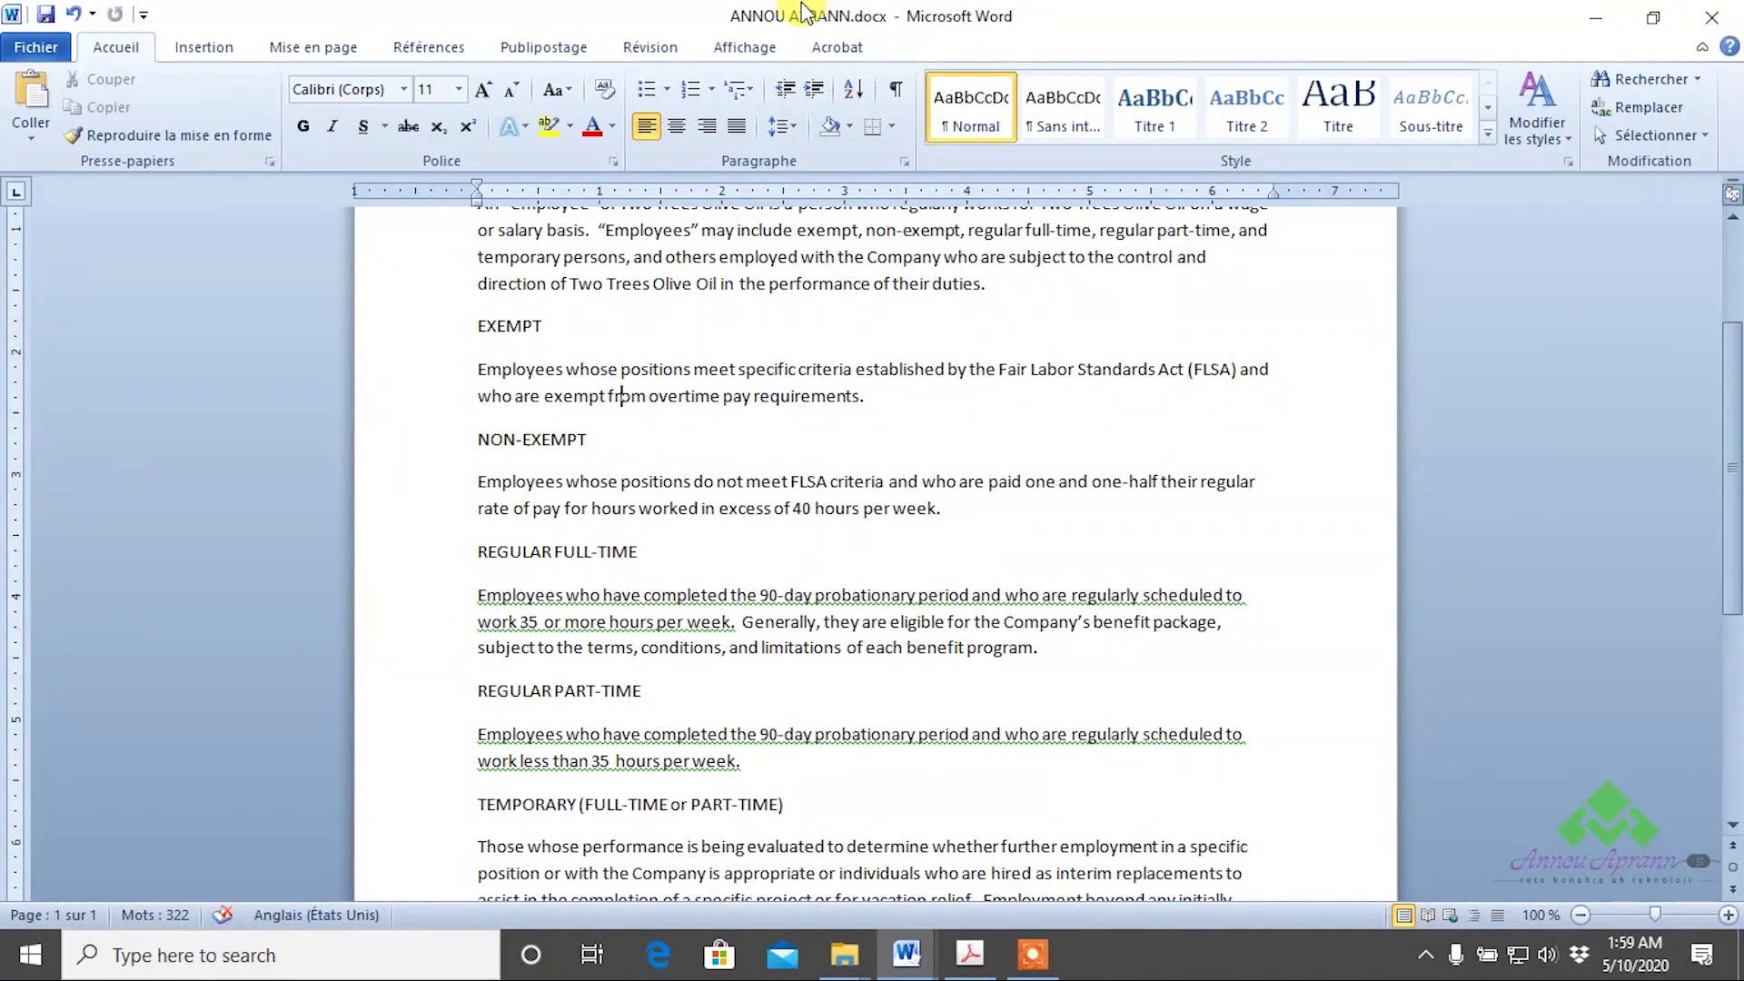
left_click(999, 840)
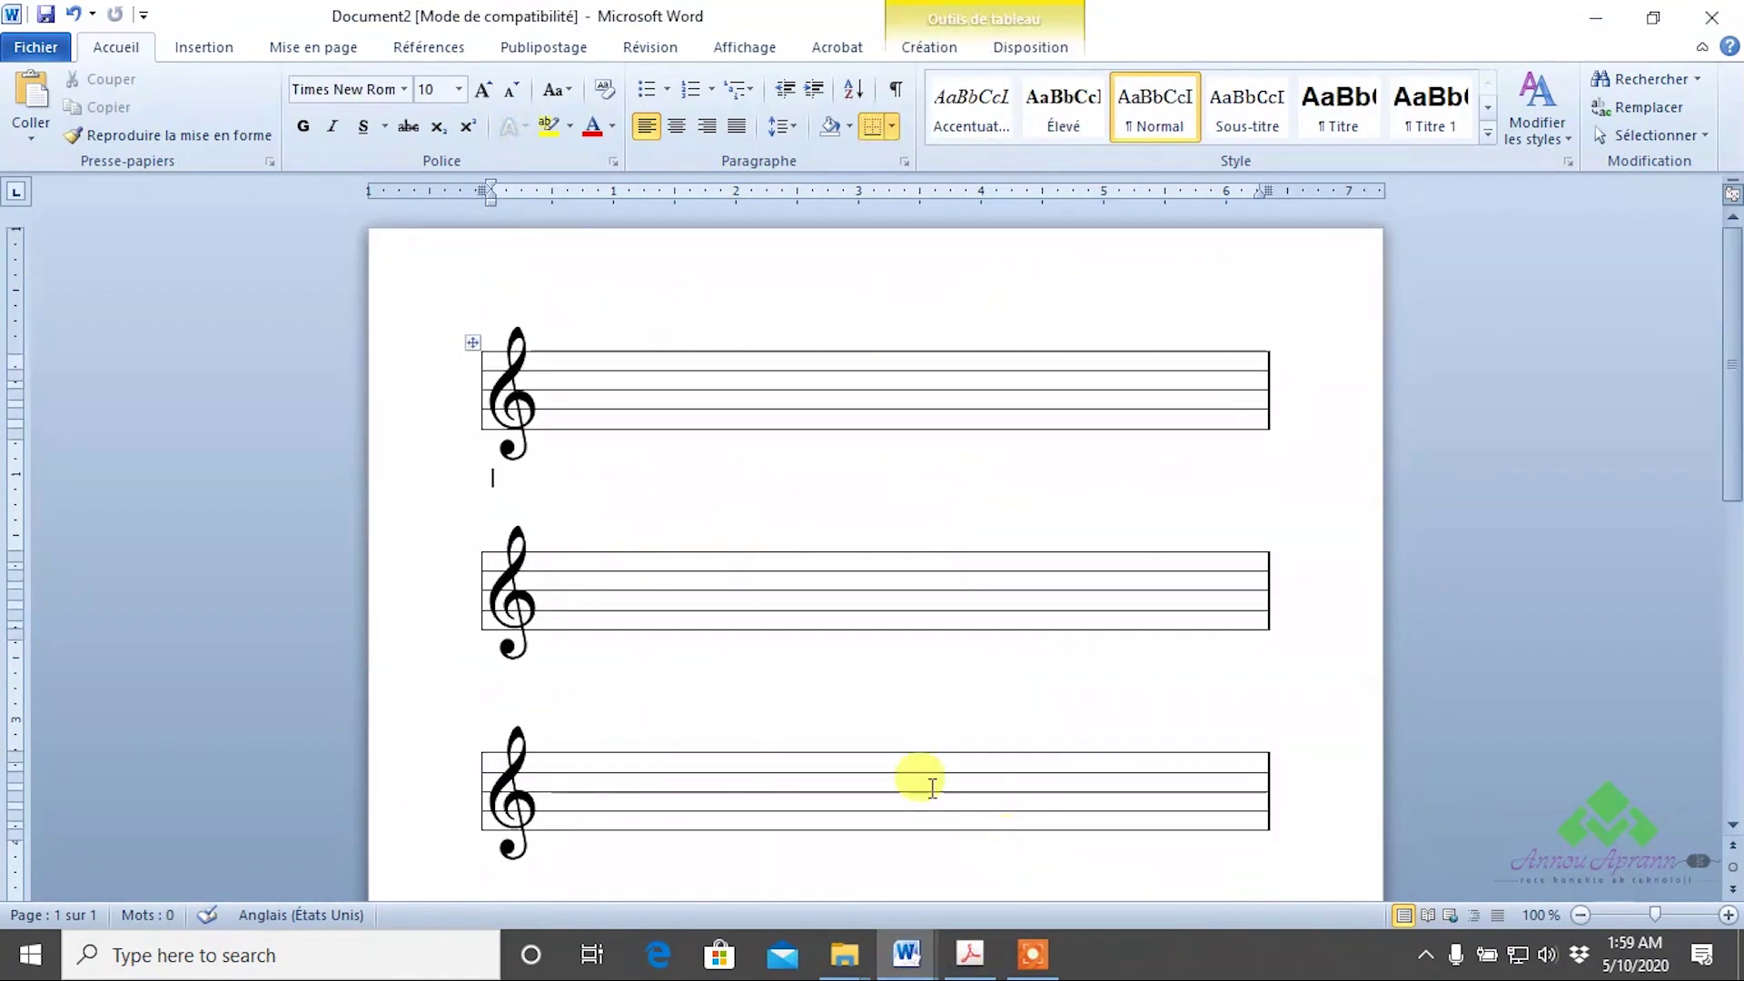
left_click(36, 48)
left_click(36, 47)
key("ctrl+s")
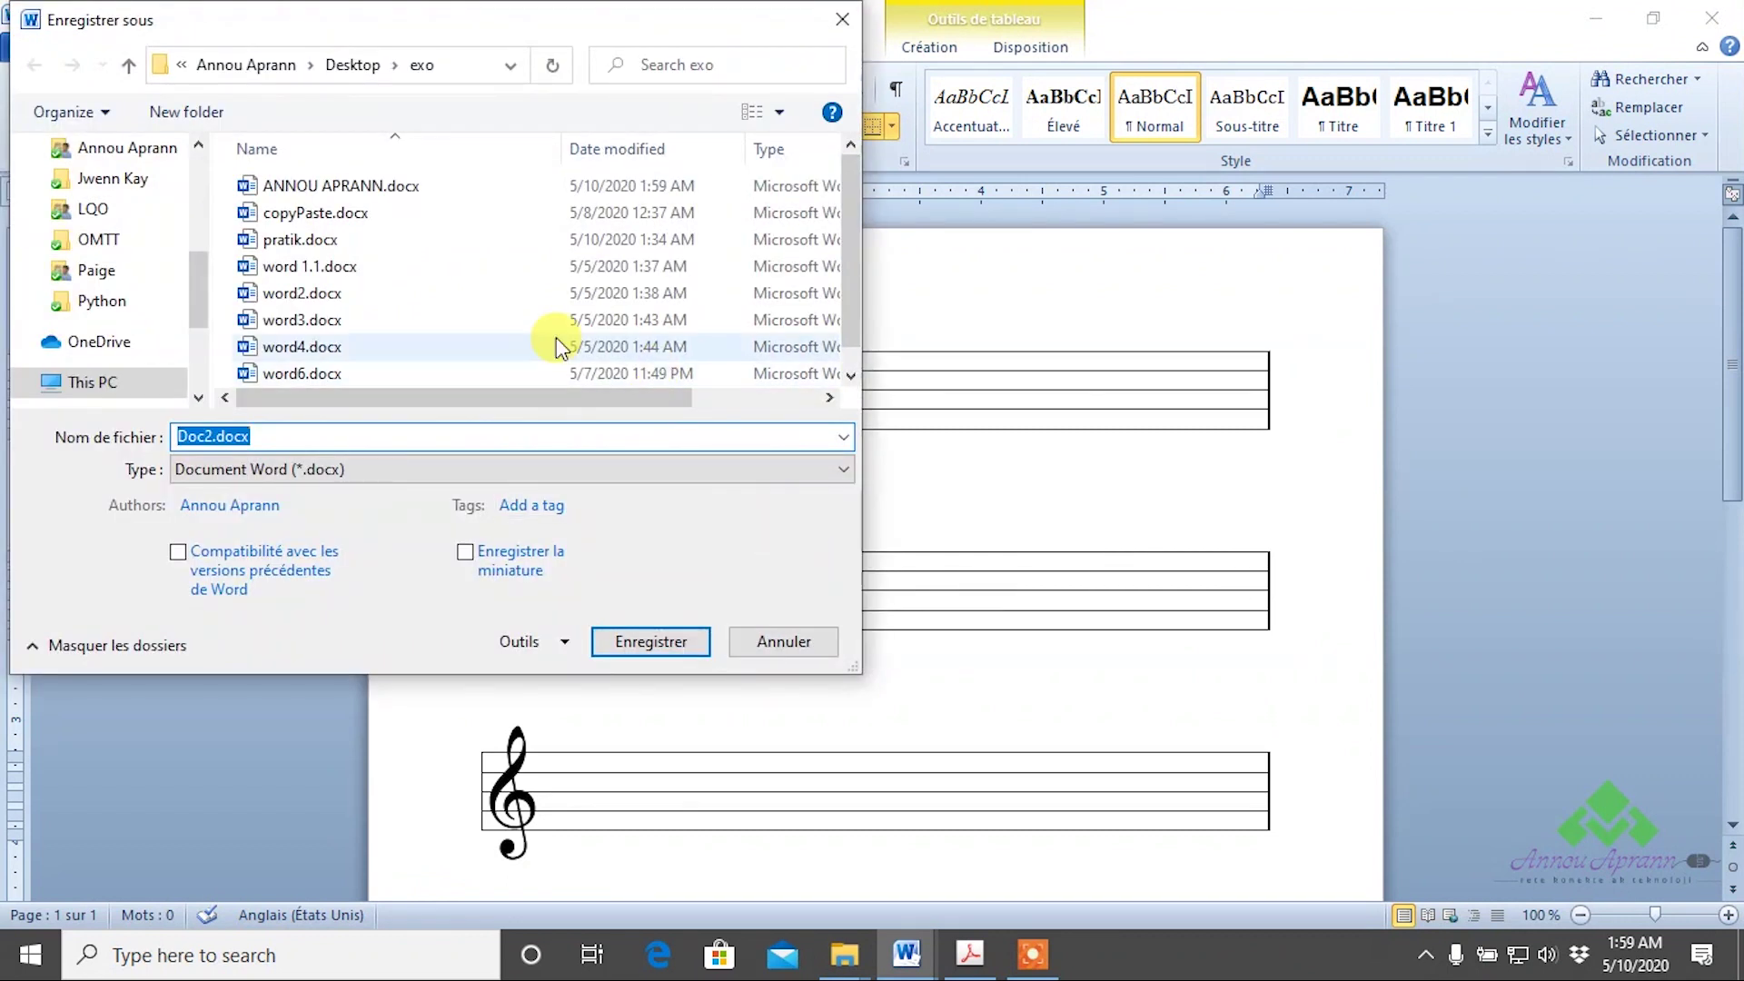
left_click_drag(317, 20, 635, 718)
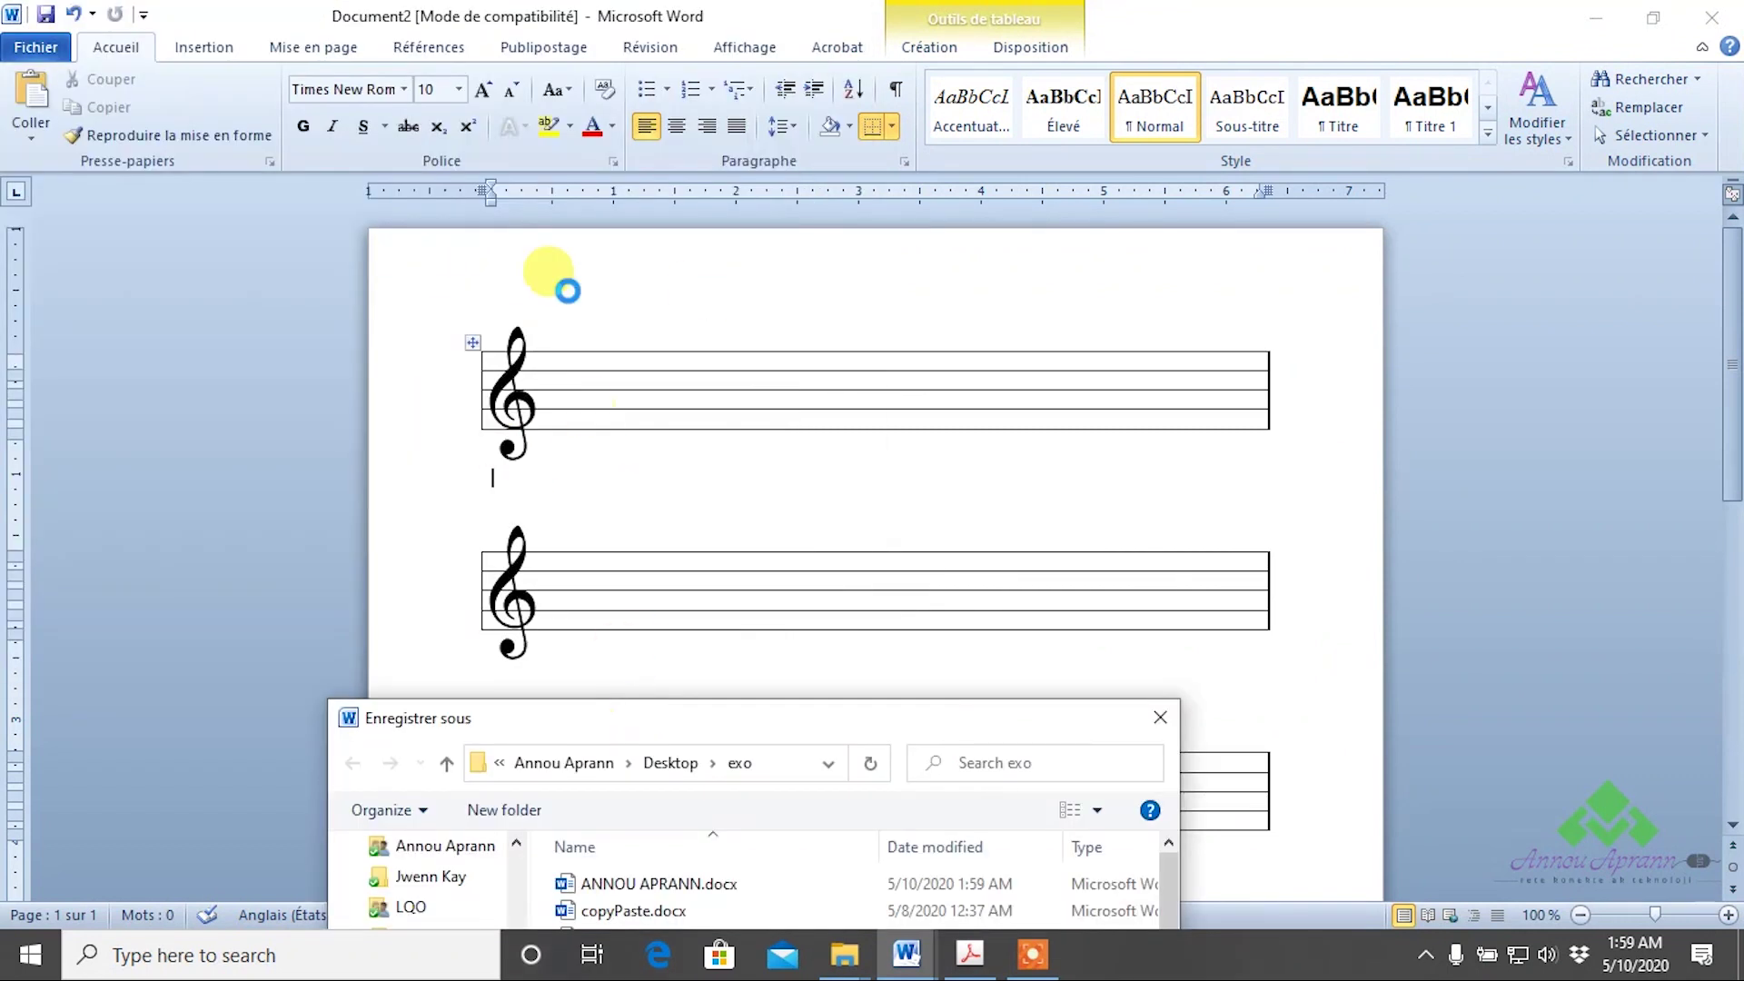
left_click_drag(722, 722, 479, 140)
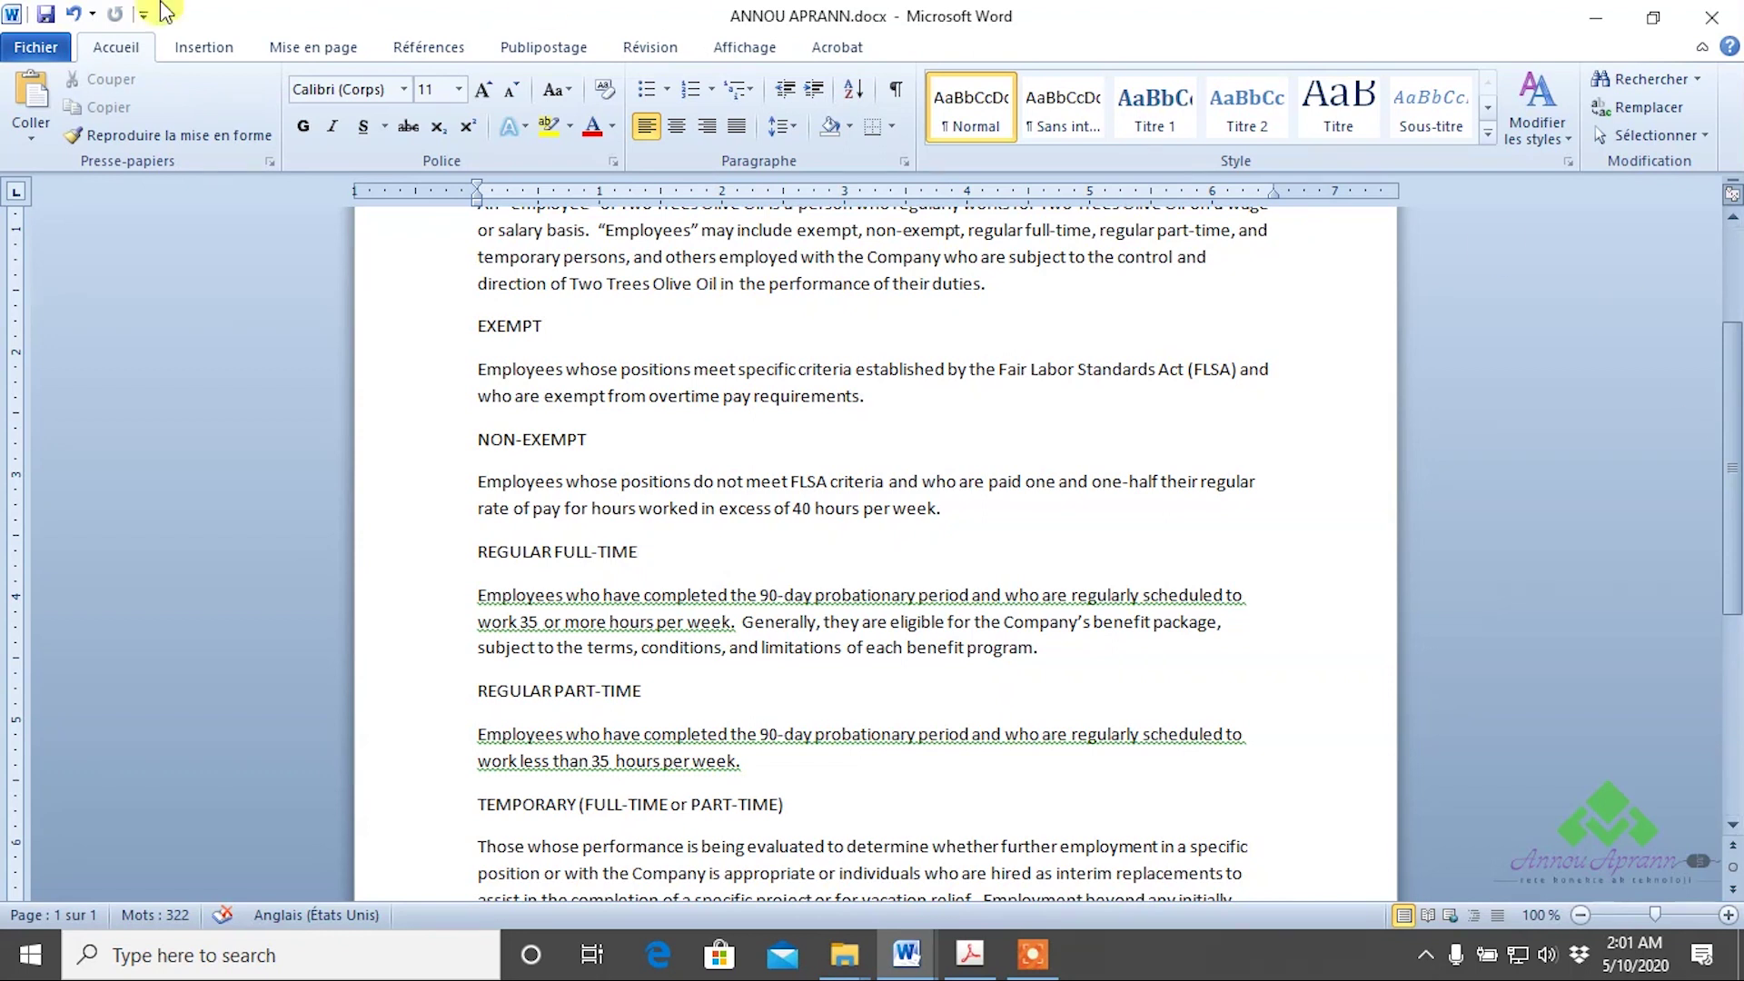
Use Save & Send's Change File Type options to start saving a copy in Desktop\exo.
left_click(36, 47)
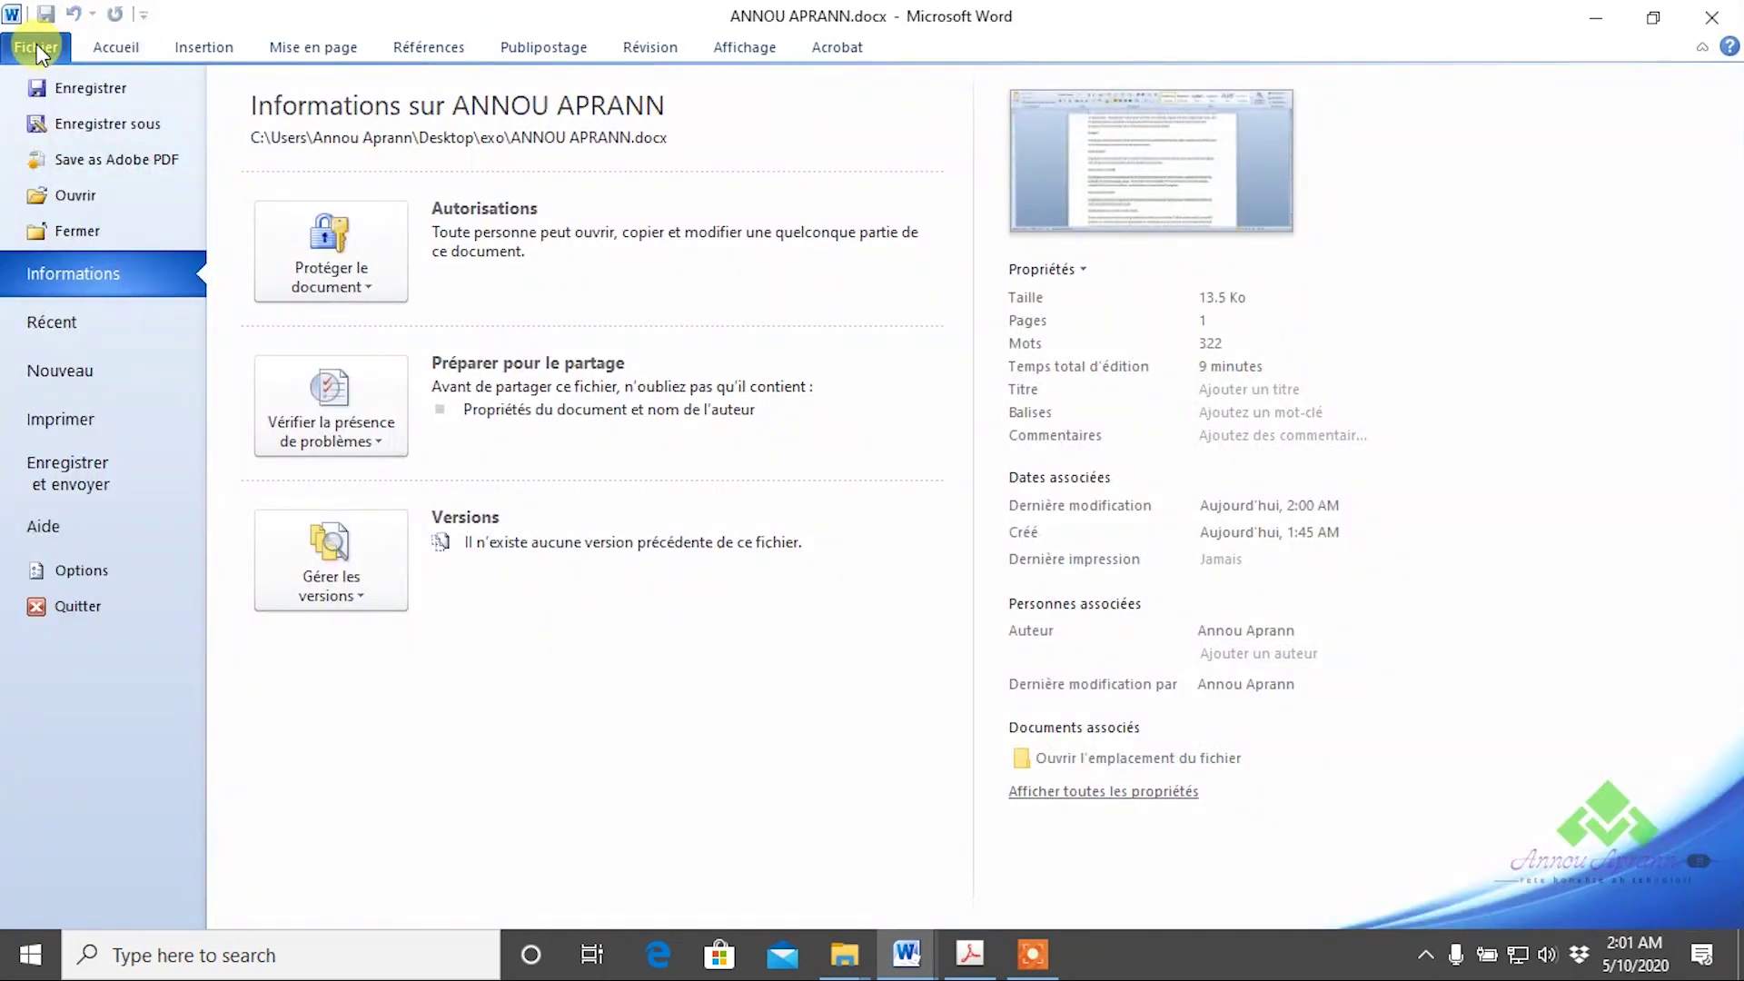
left_click(96, 471)
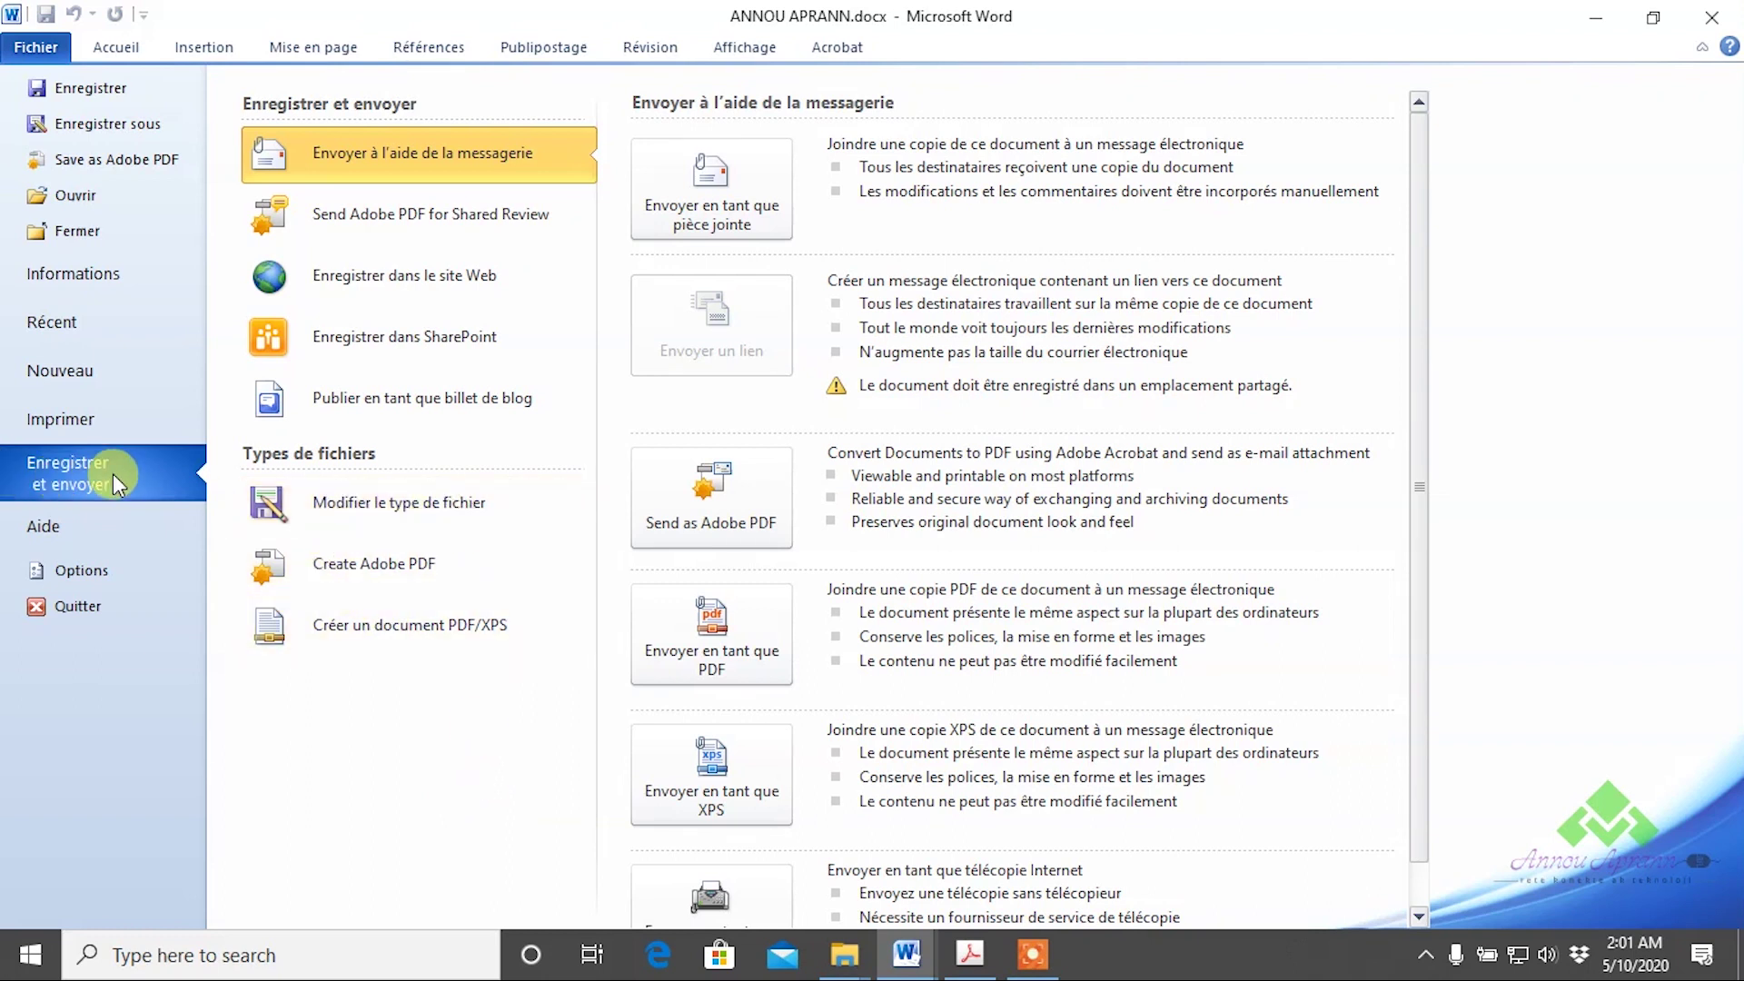
left_click(477, 511)
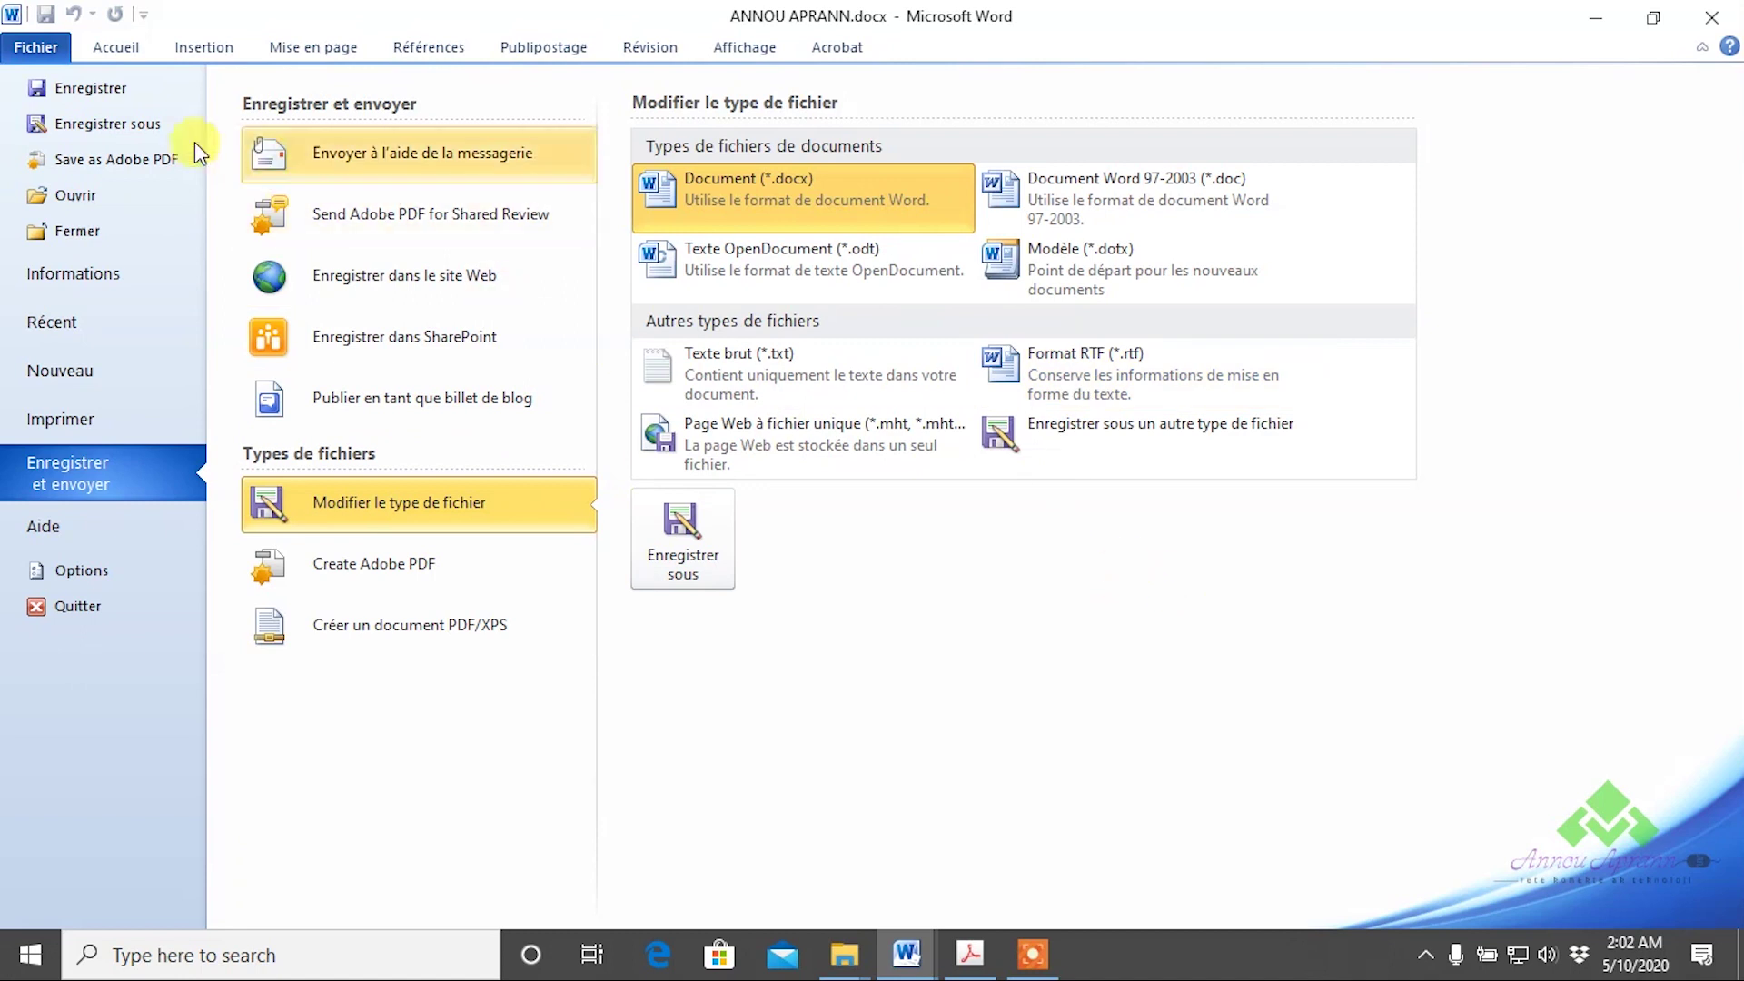
left_click(100, 123)
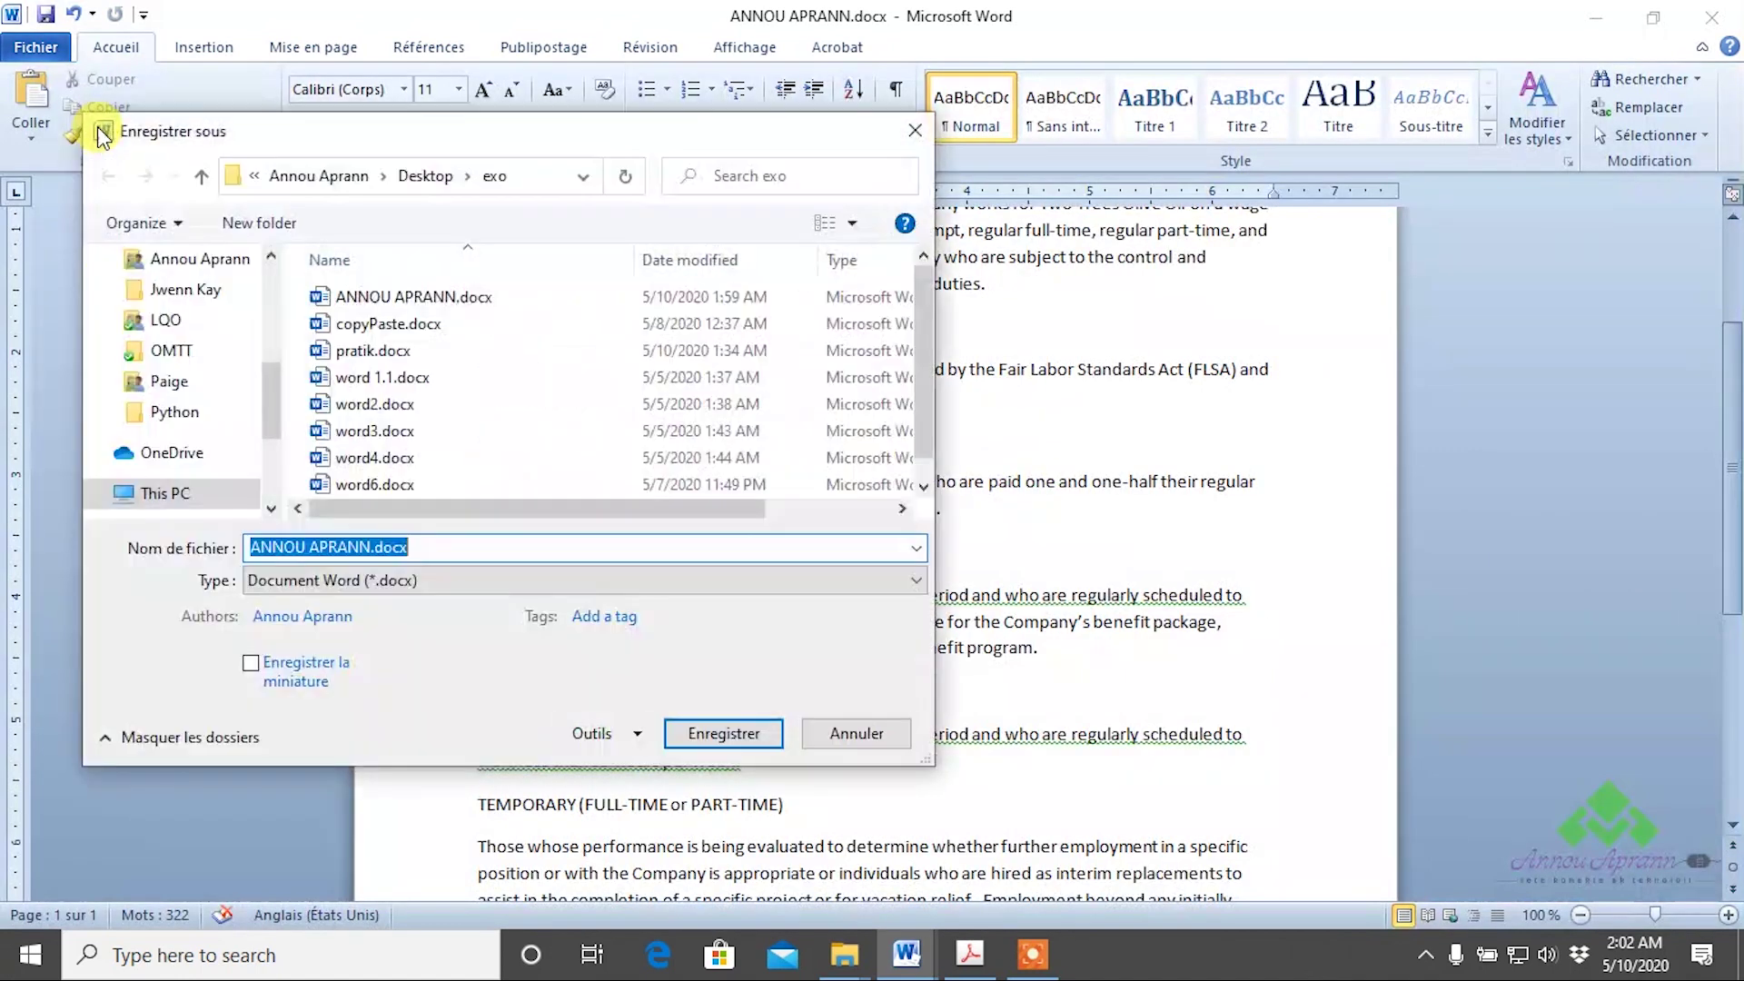
Save a copy as ANNOU APRANN.doc in Word 97-2003 (*.doc) format.
left_click(277, 586)
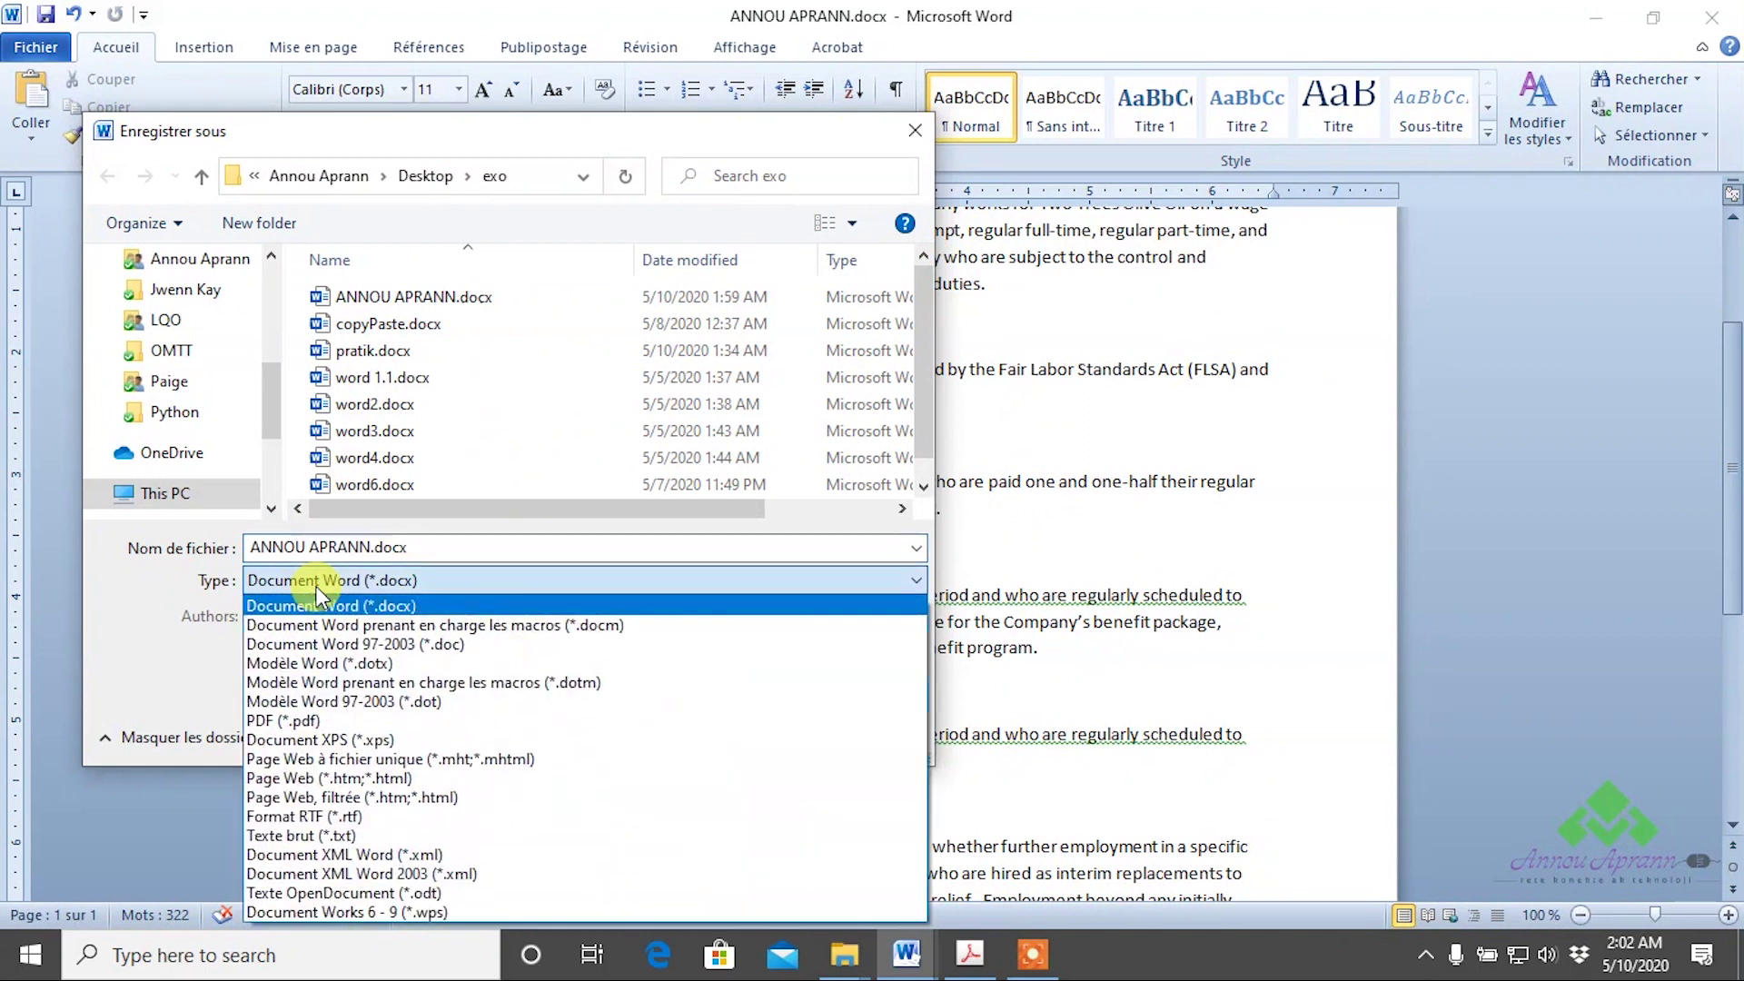
left_click(400, 646)
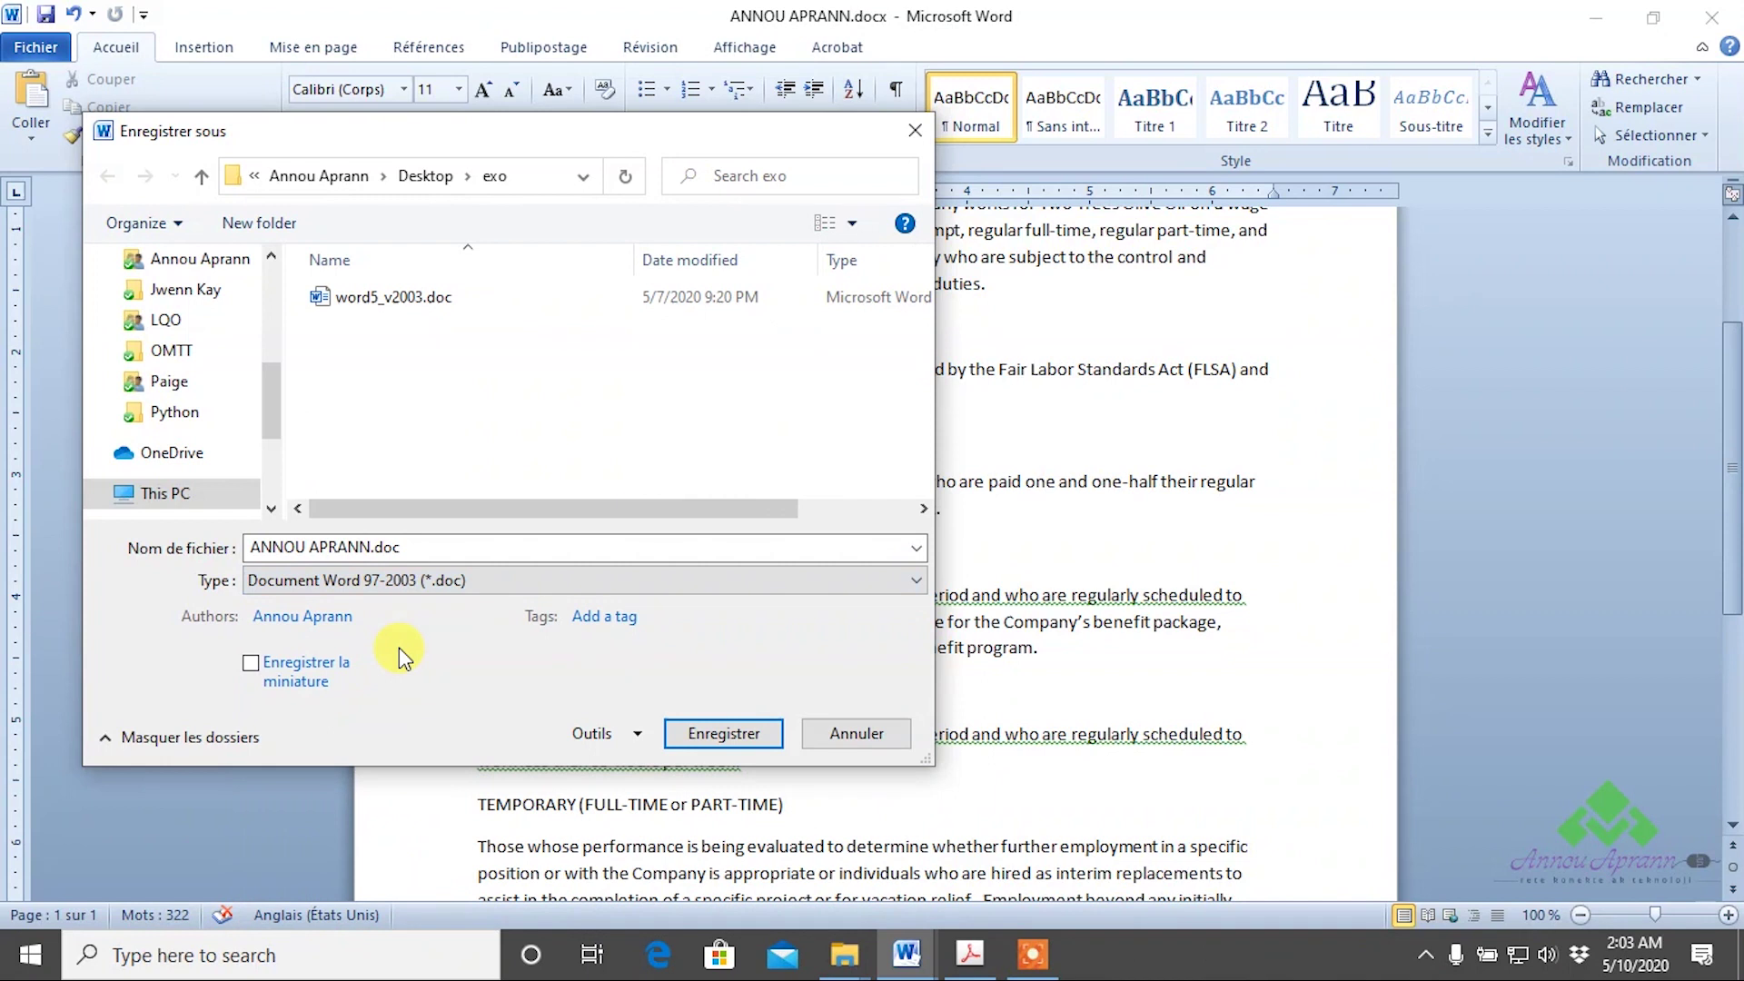
left_click(689, 733)
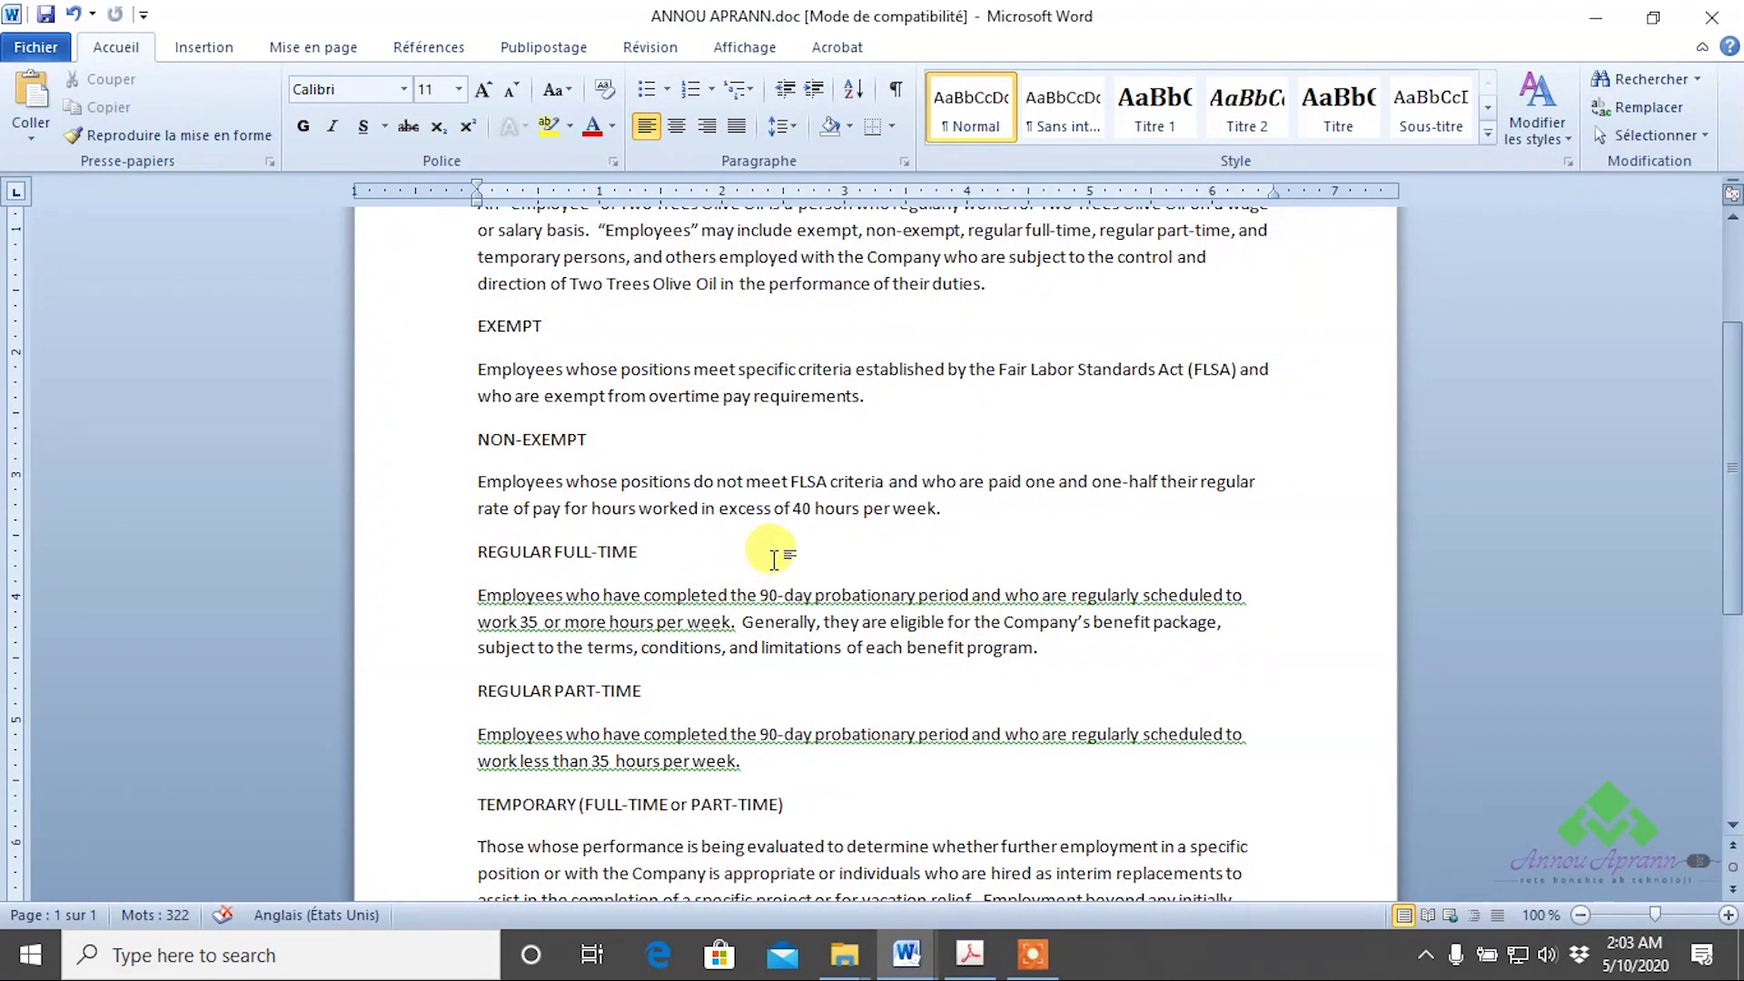
Add a one-word line under REGULAR FULL-TIME and save the .doc file.
key("Return")
type("Jay")
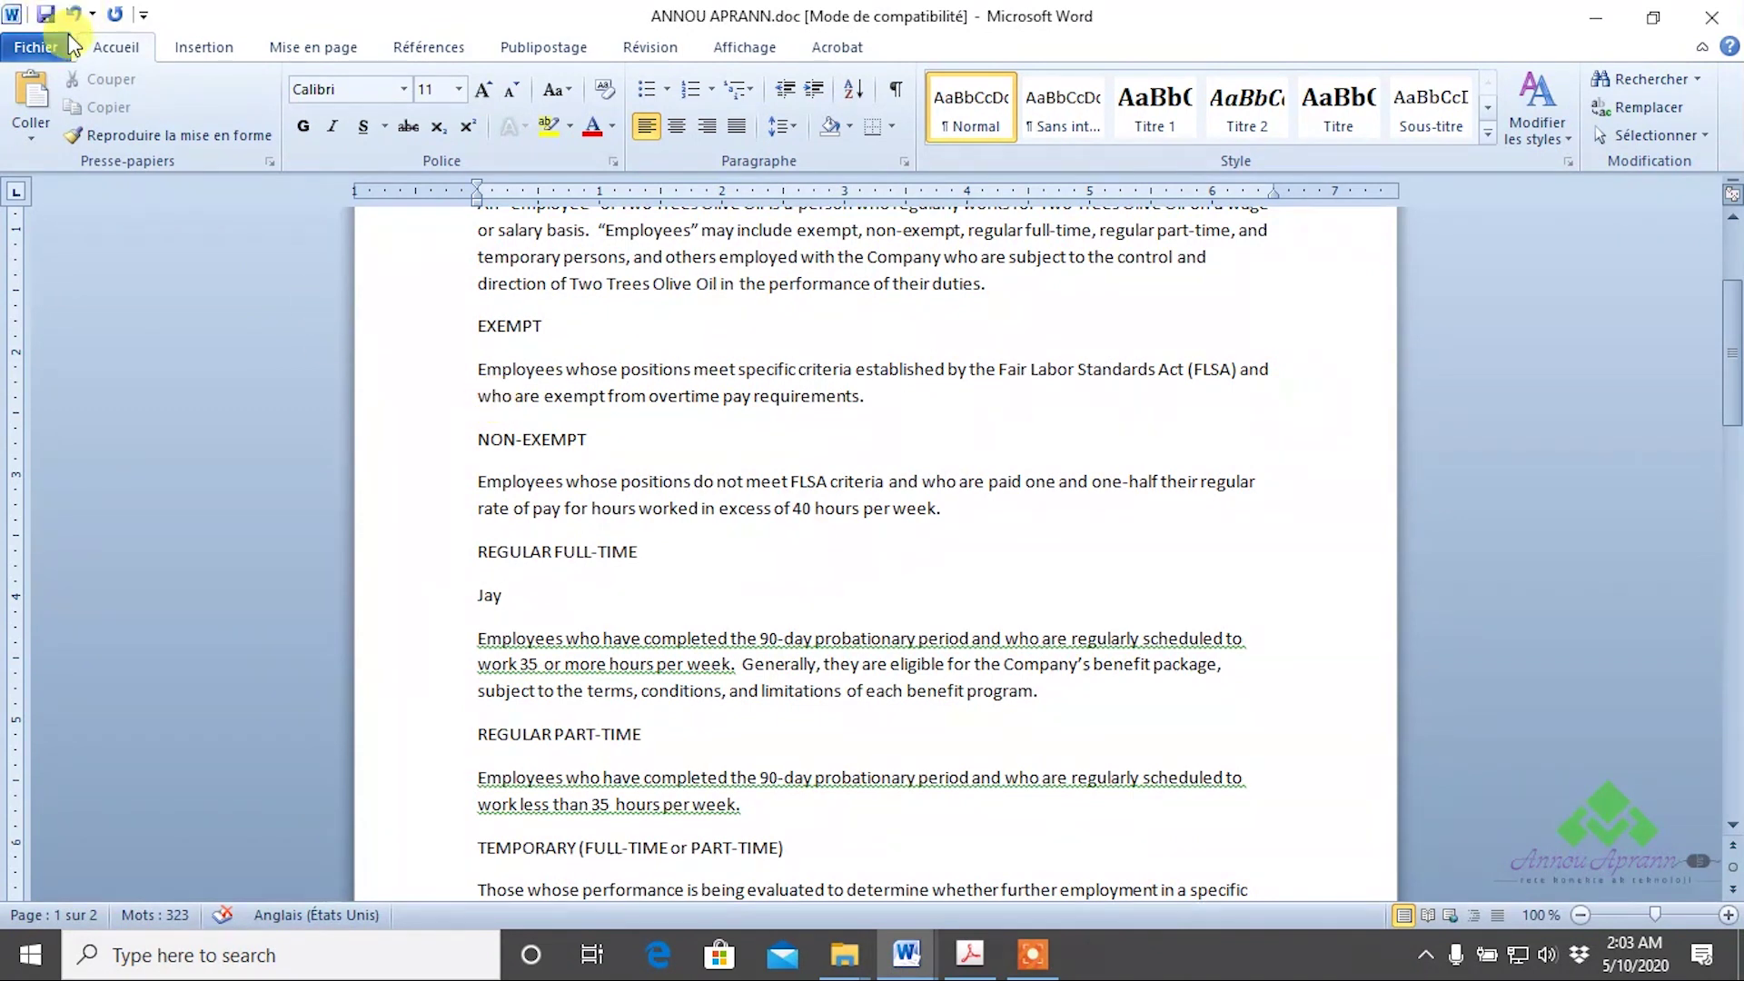
left_click(46, 46)
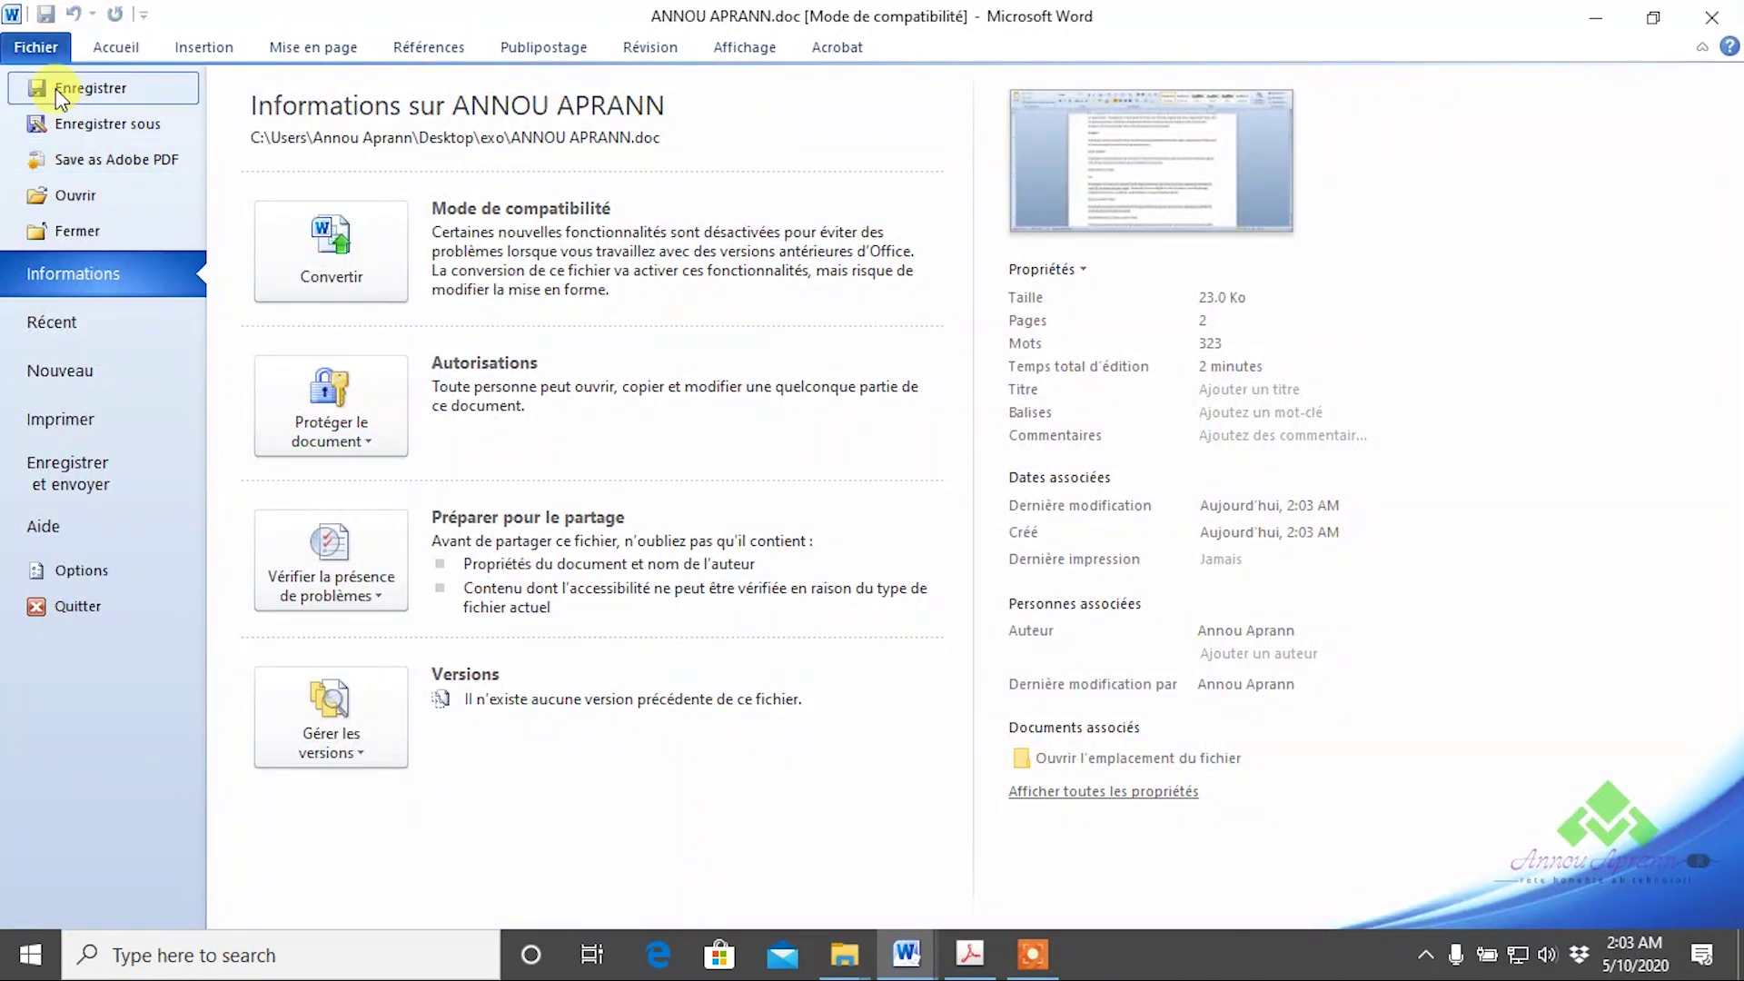
left_click(45, 55)
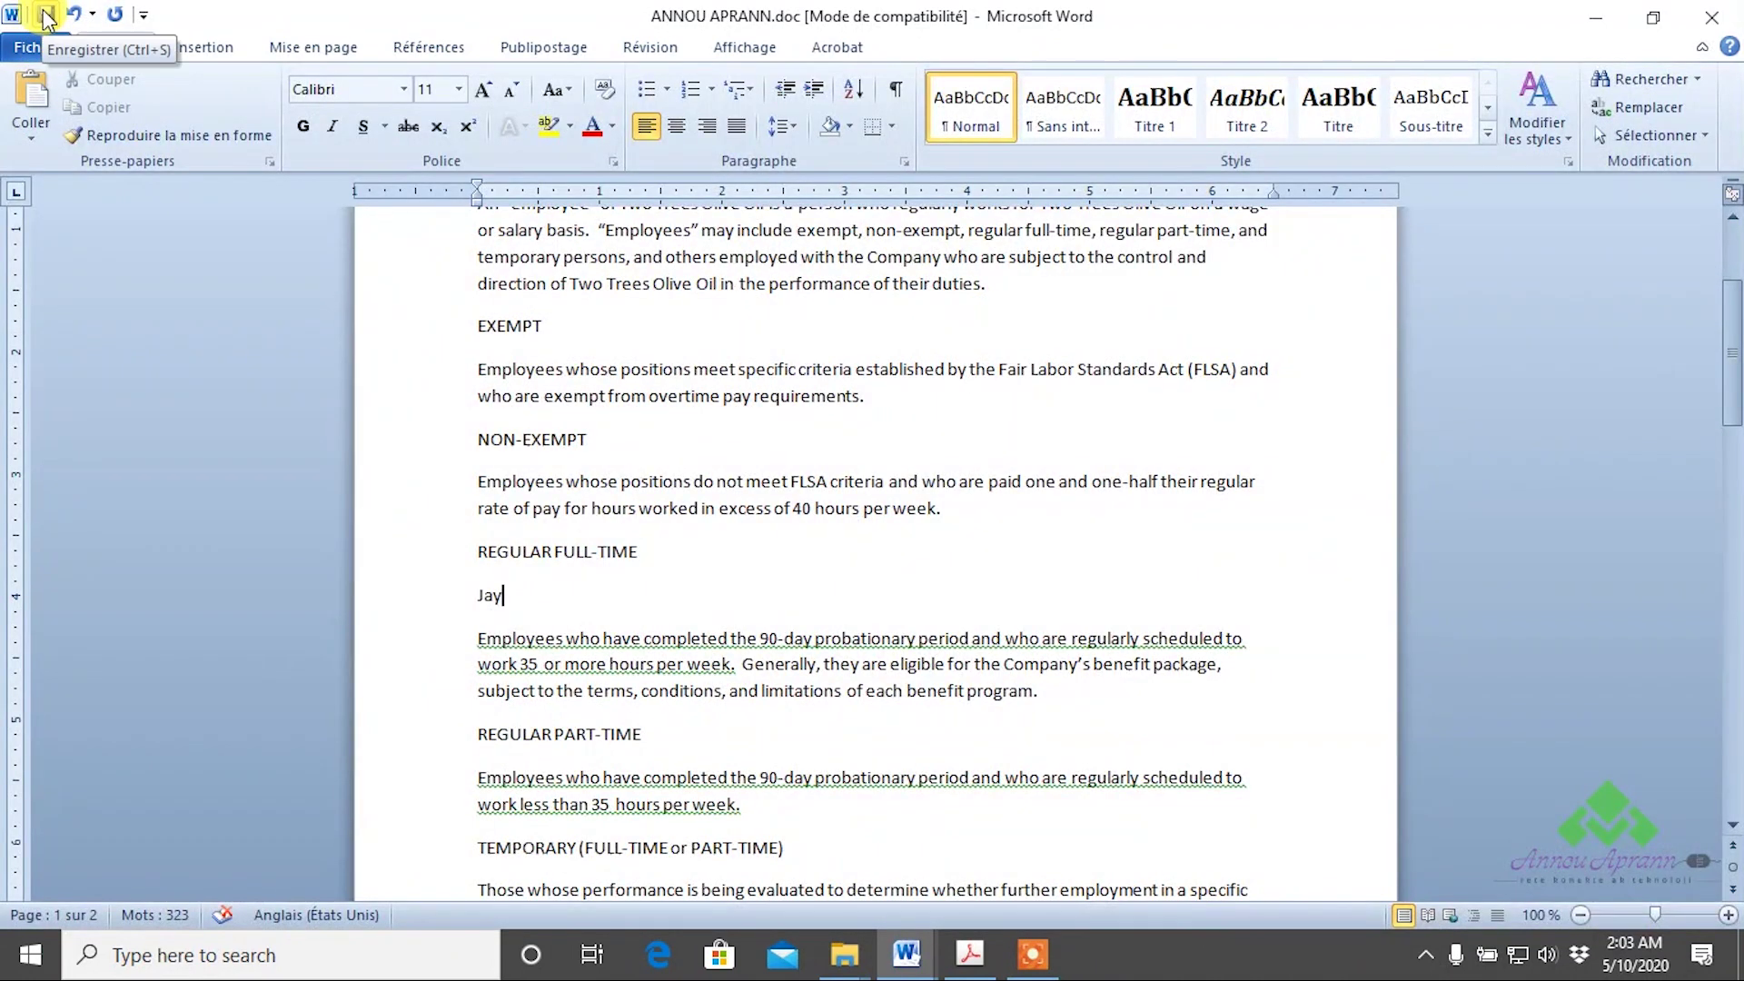
left_click(48, 16)
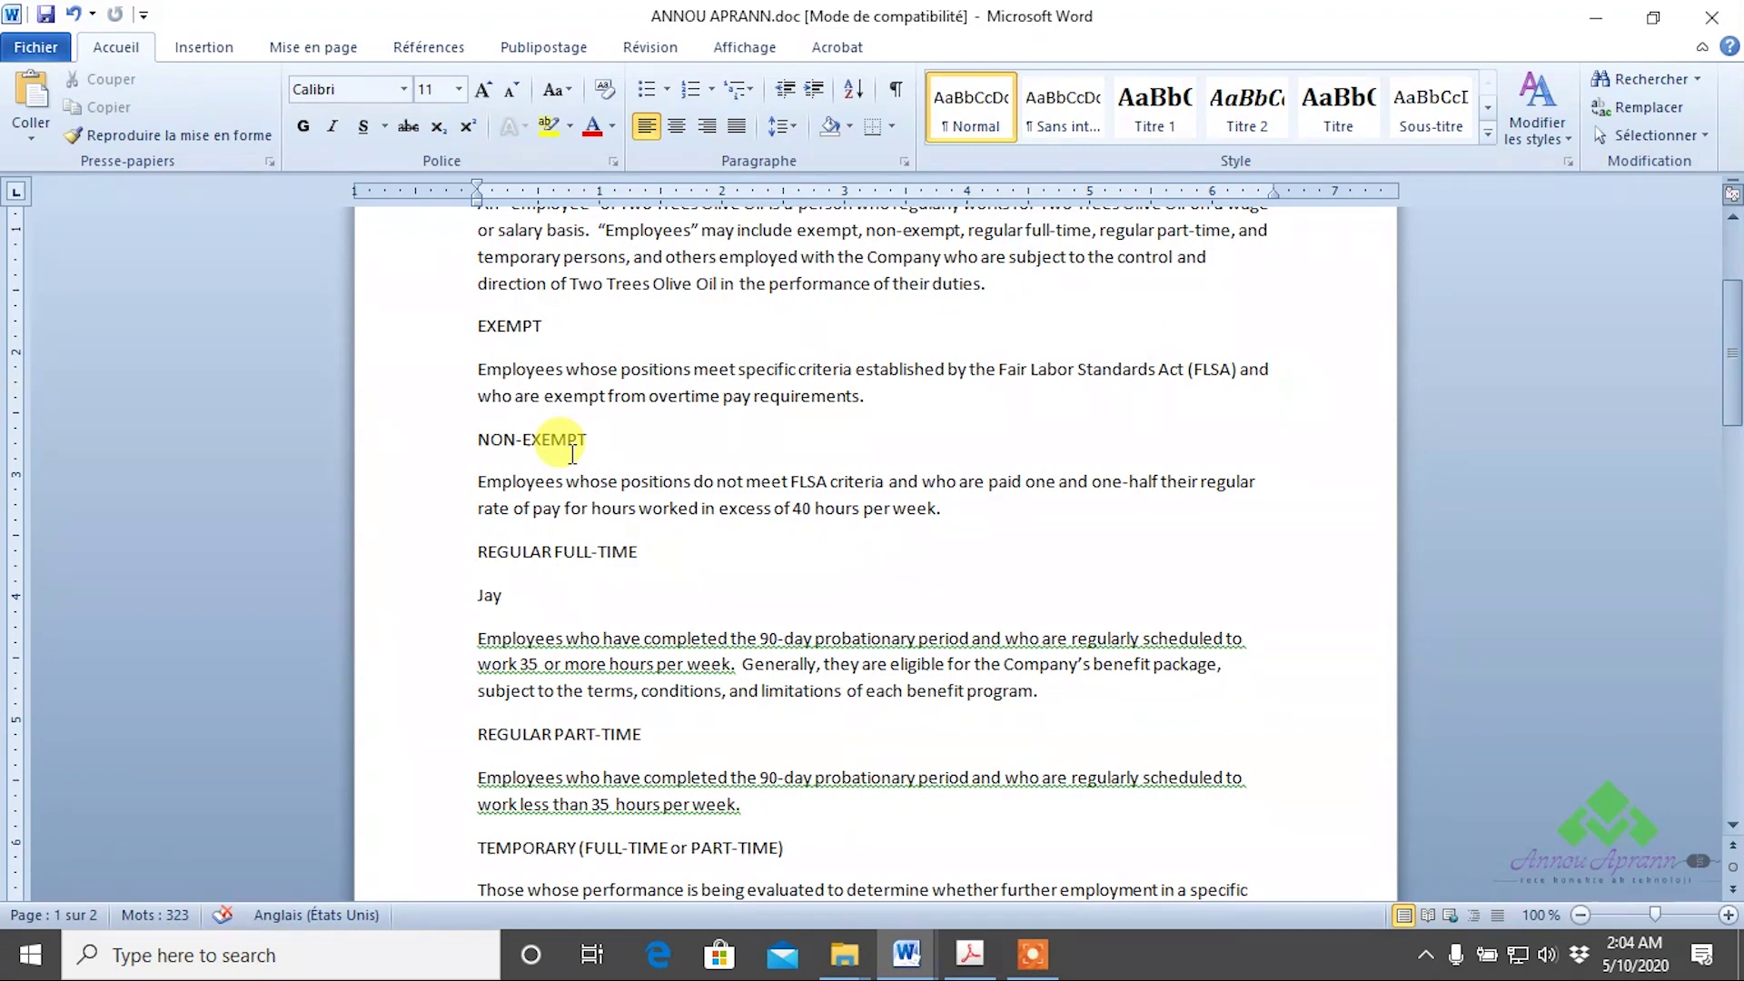
Go to Save & Send's Create PDF/XPS Document page and launch the publishing window.
left_click(29, 47)
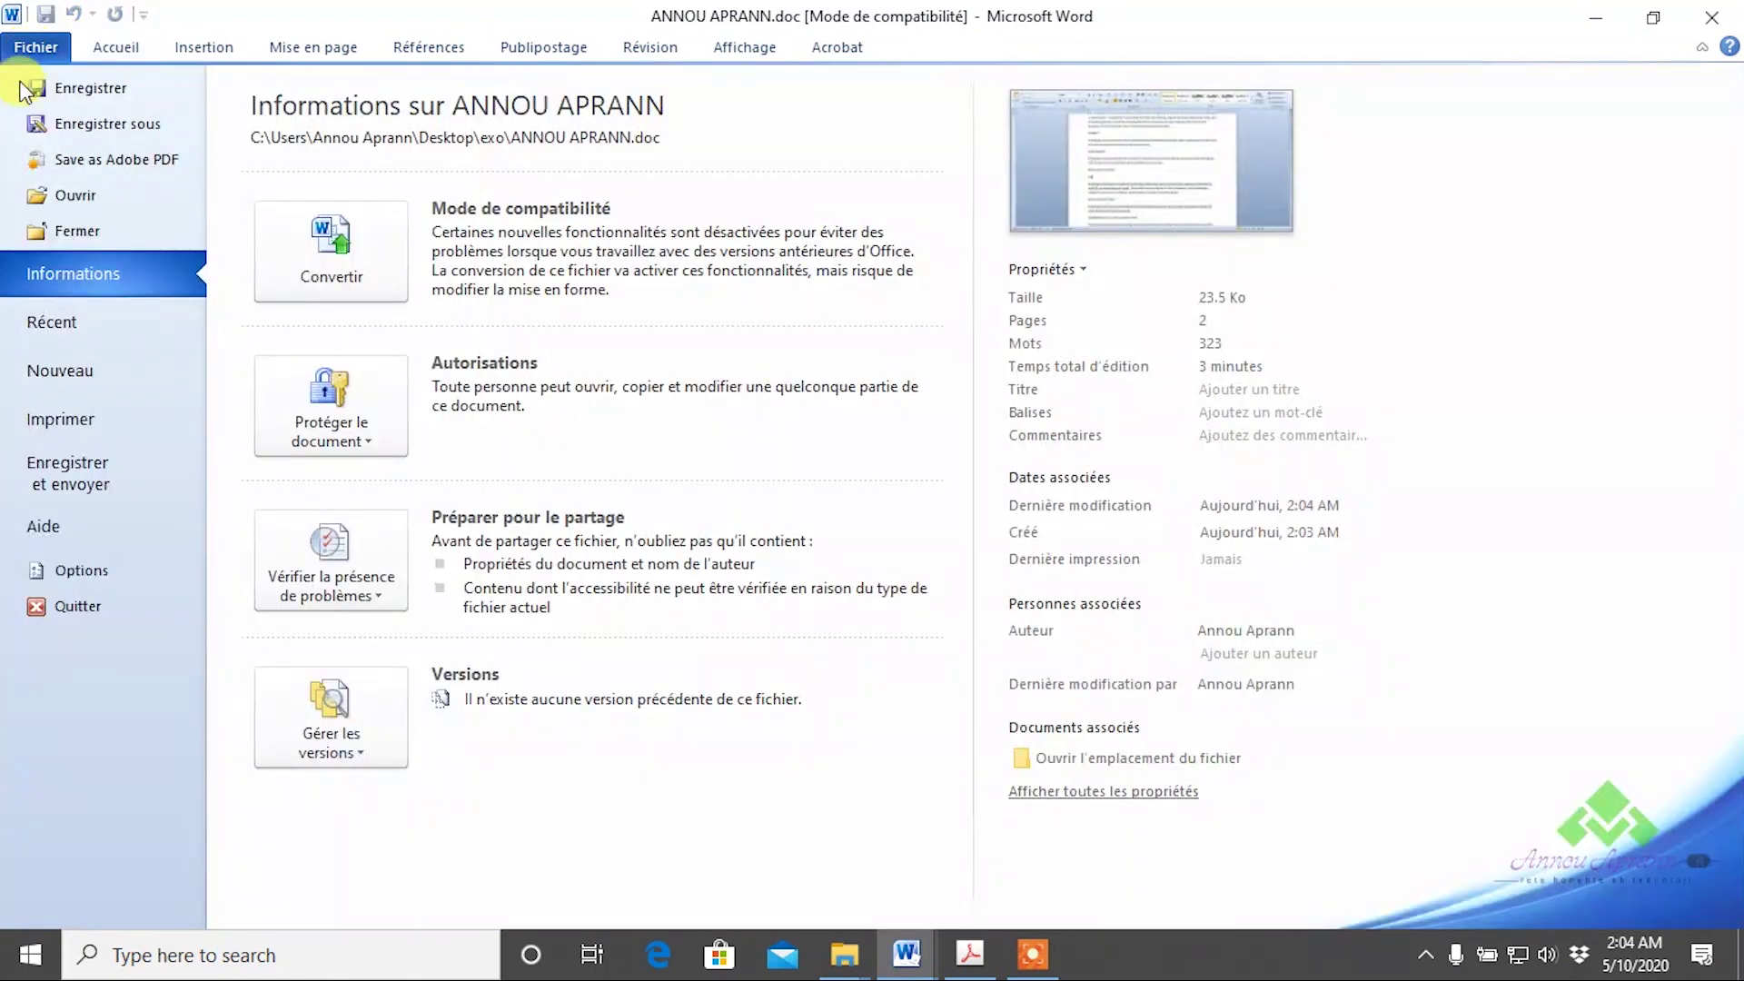
left_click(59, 486)
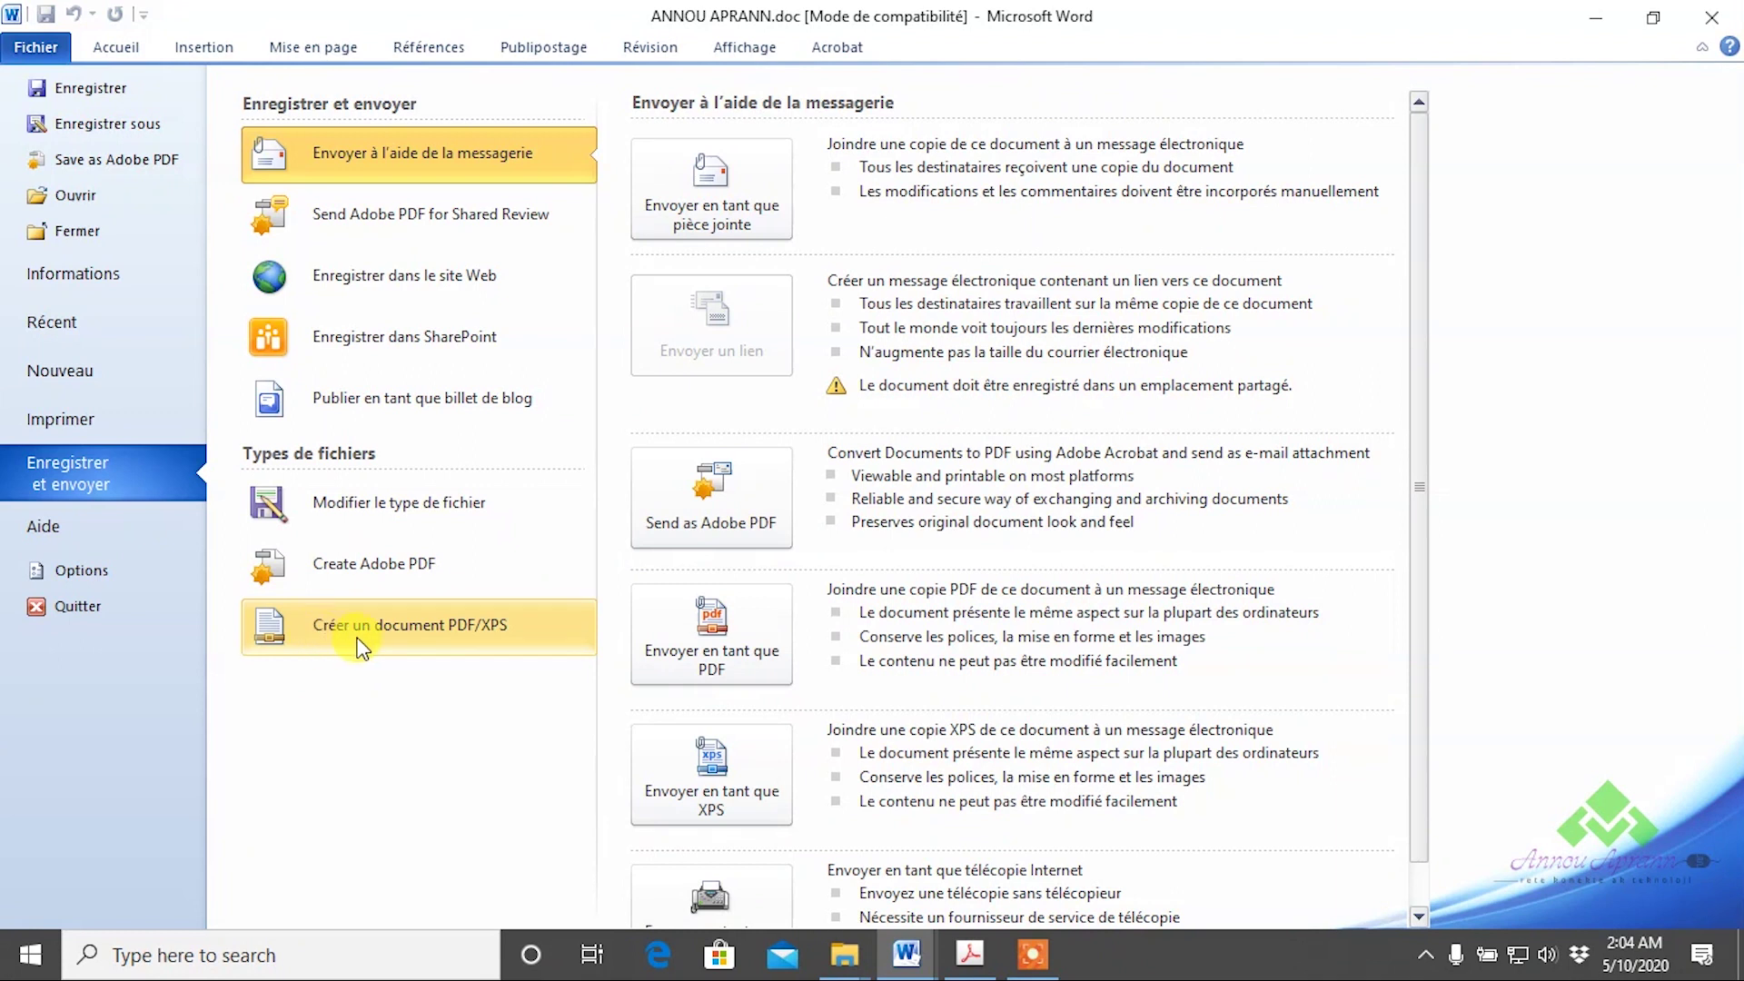
left_click(358, 640)
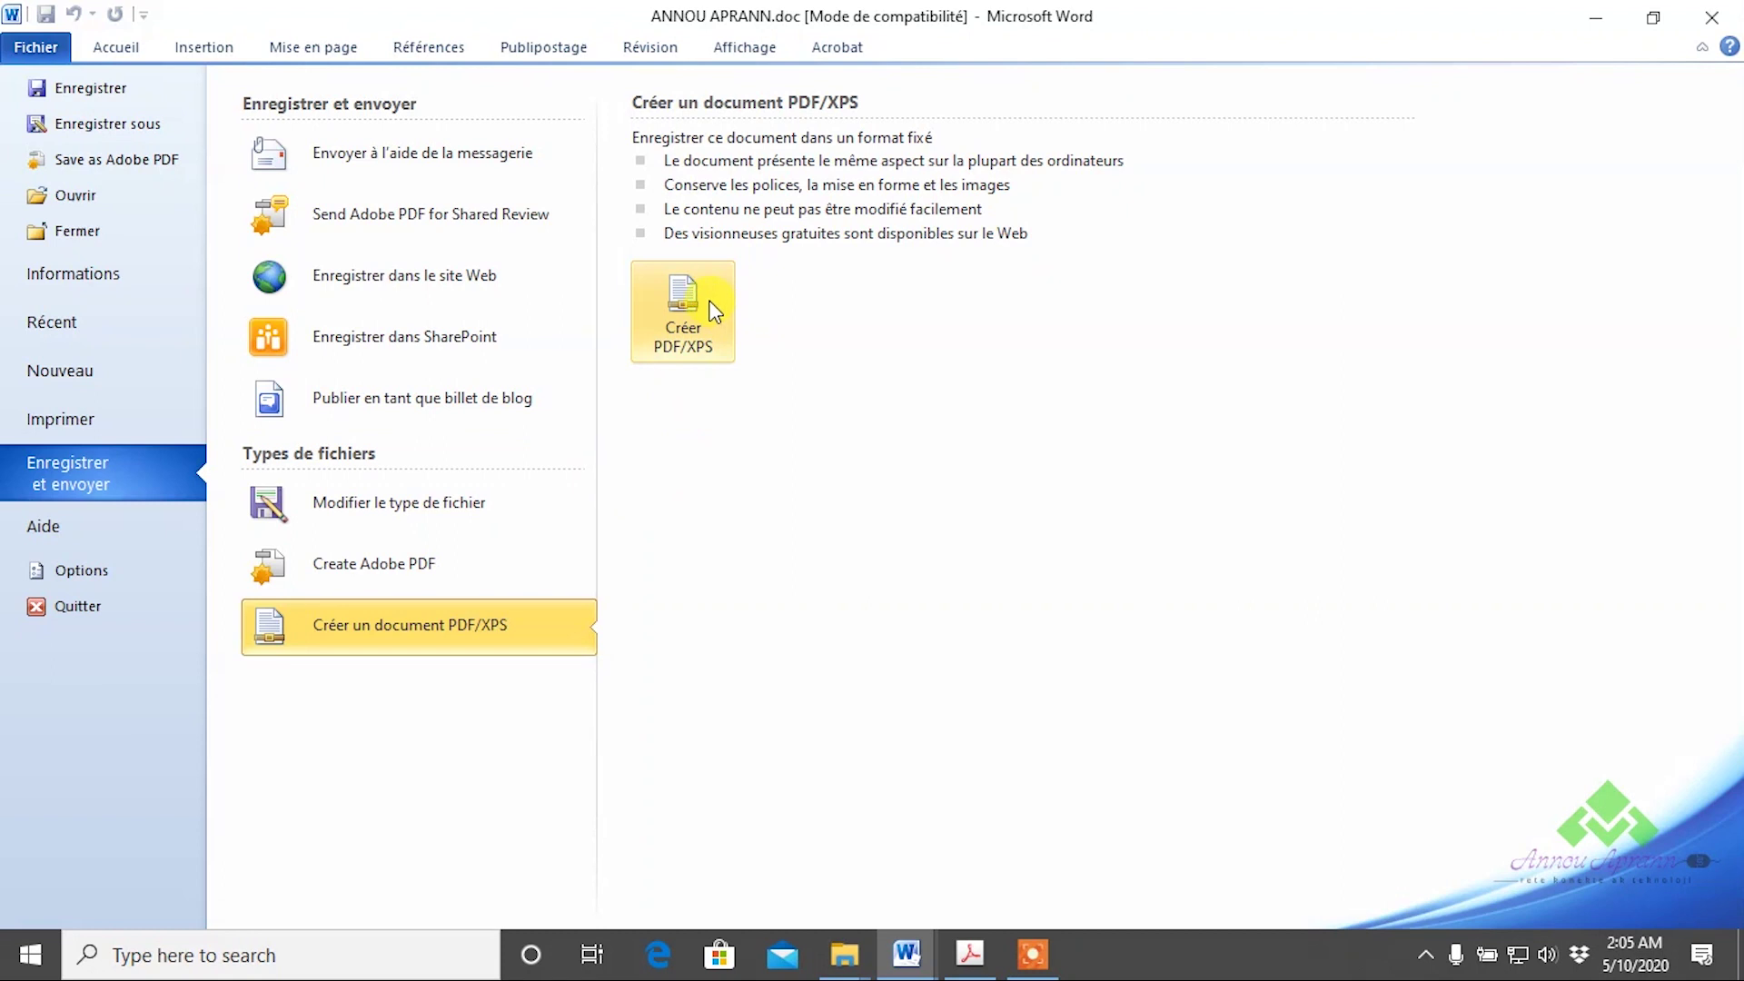
left_click(718, 307)
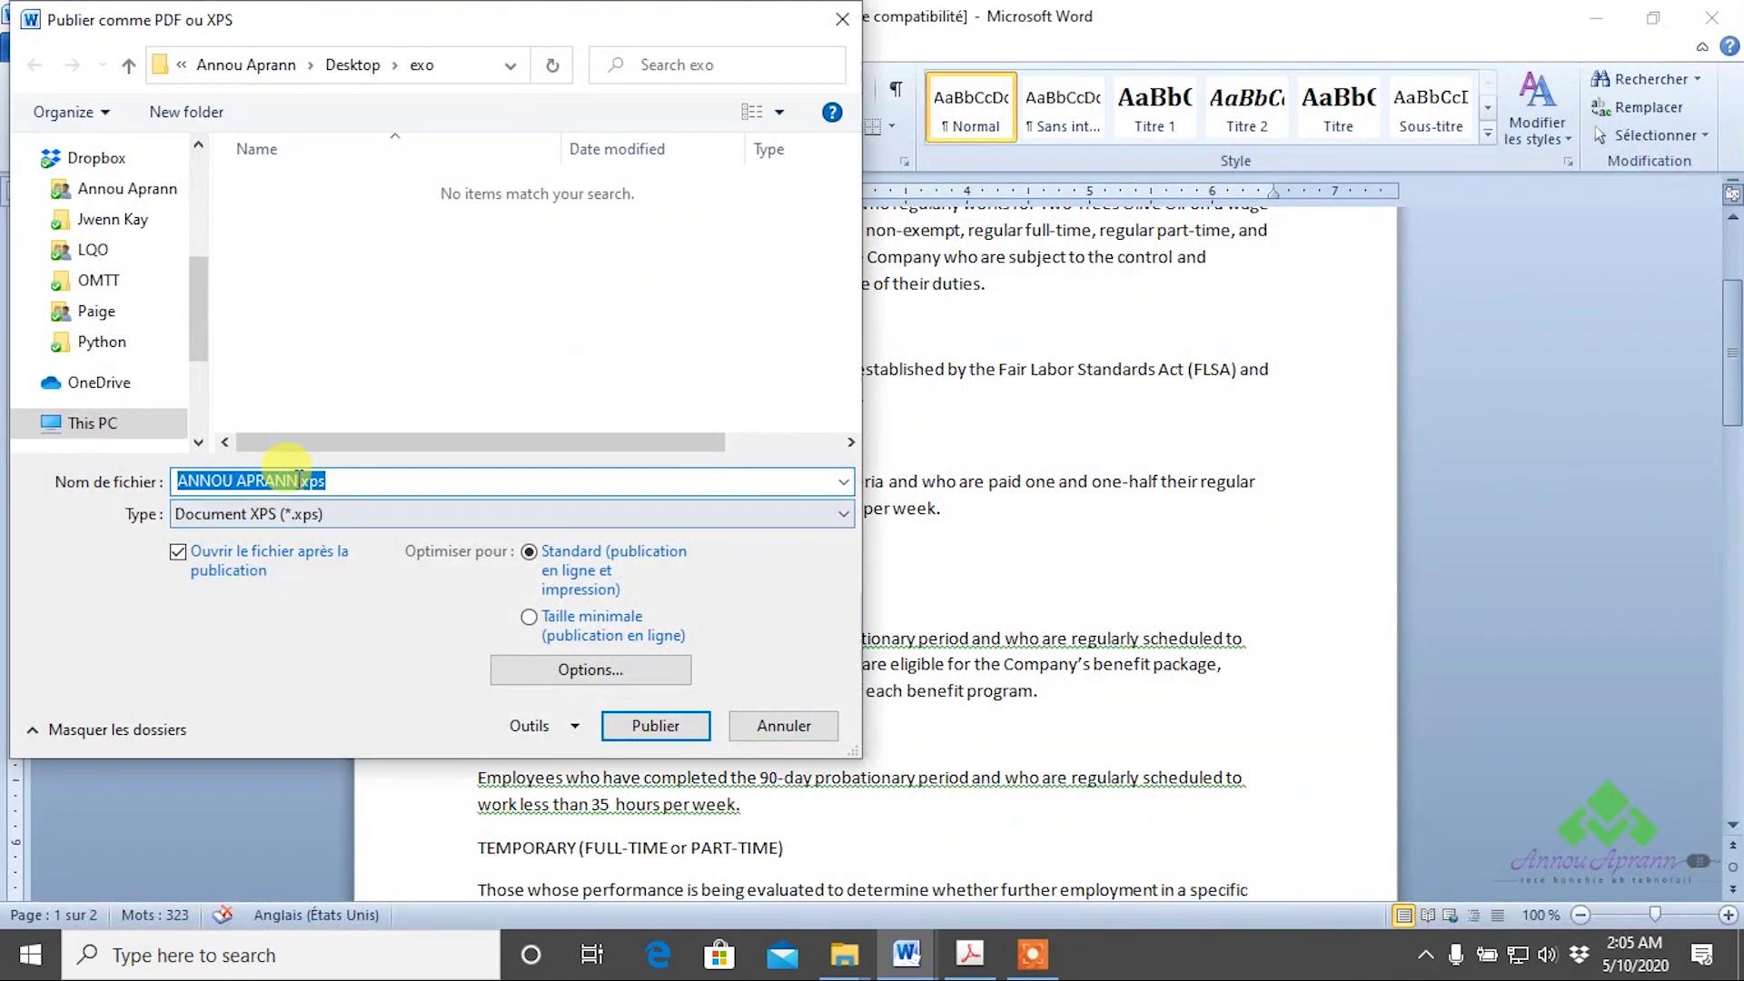
Look at the publishing format list, then cancel Publish as PDF or XPS without publishing.
left_click(277, 514)
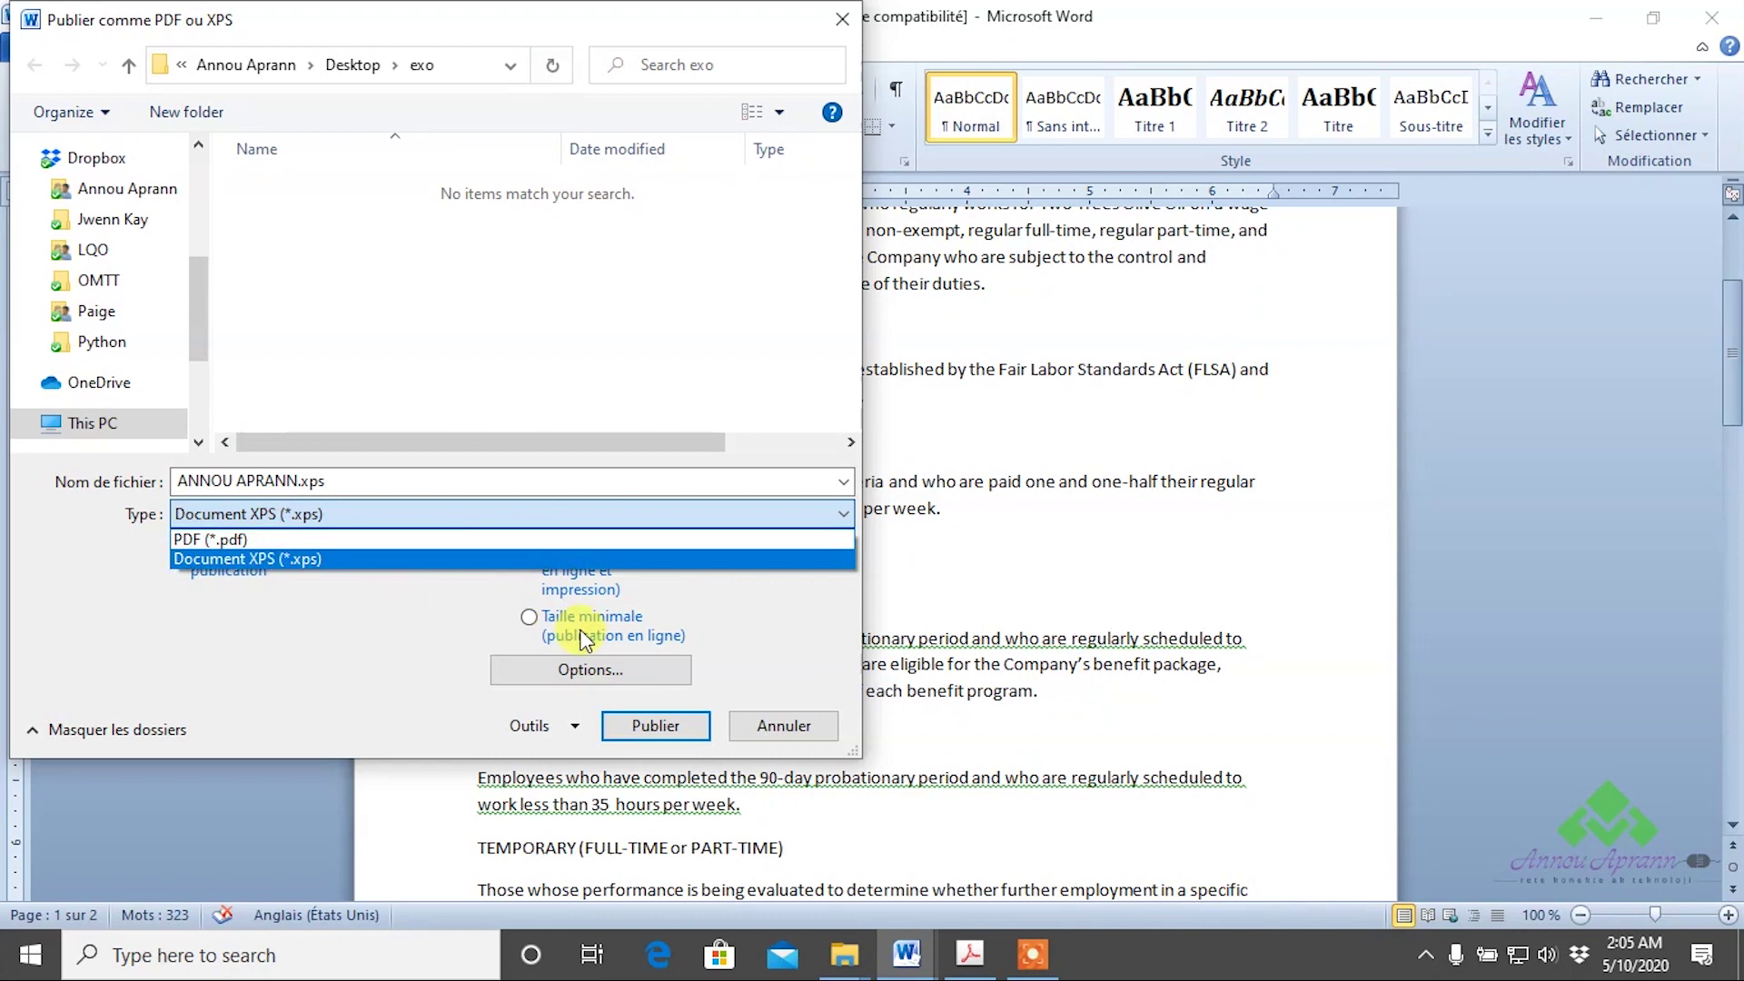
left_click(795, 717)
left_click(795, 717)
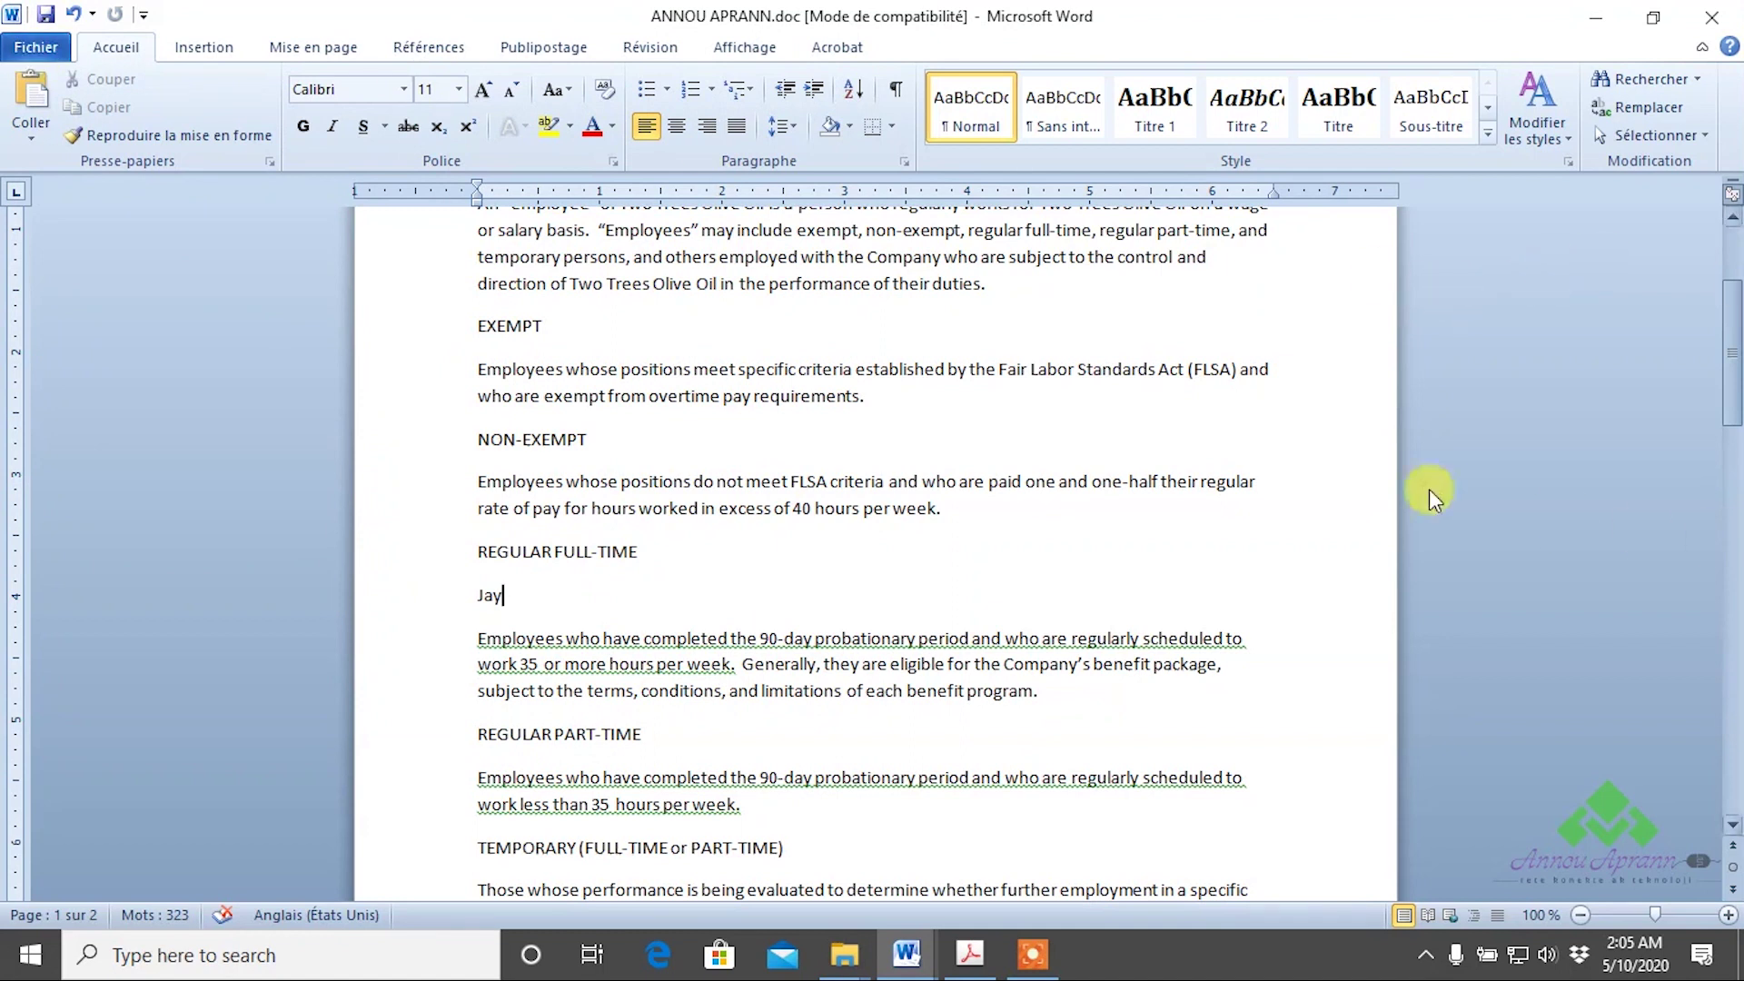
Save the document as ANNOU APRANN.pdf using the PDF (*.pdf) file type.
left_click(31, 51)
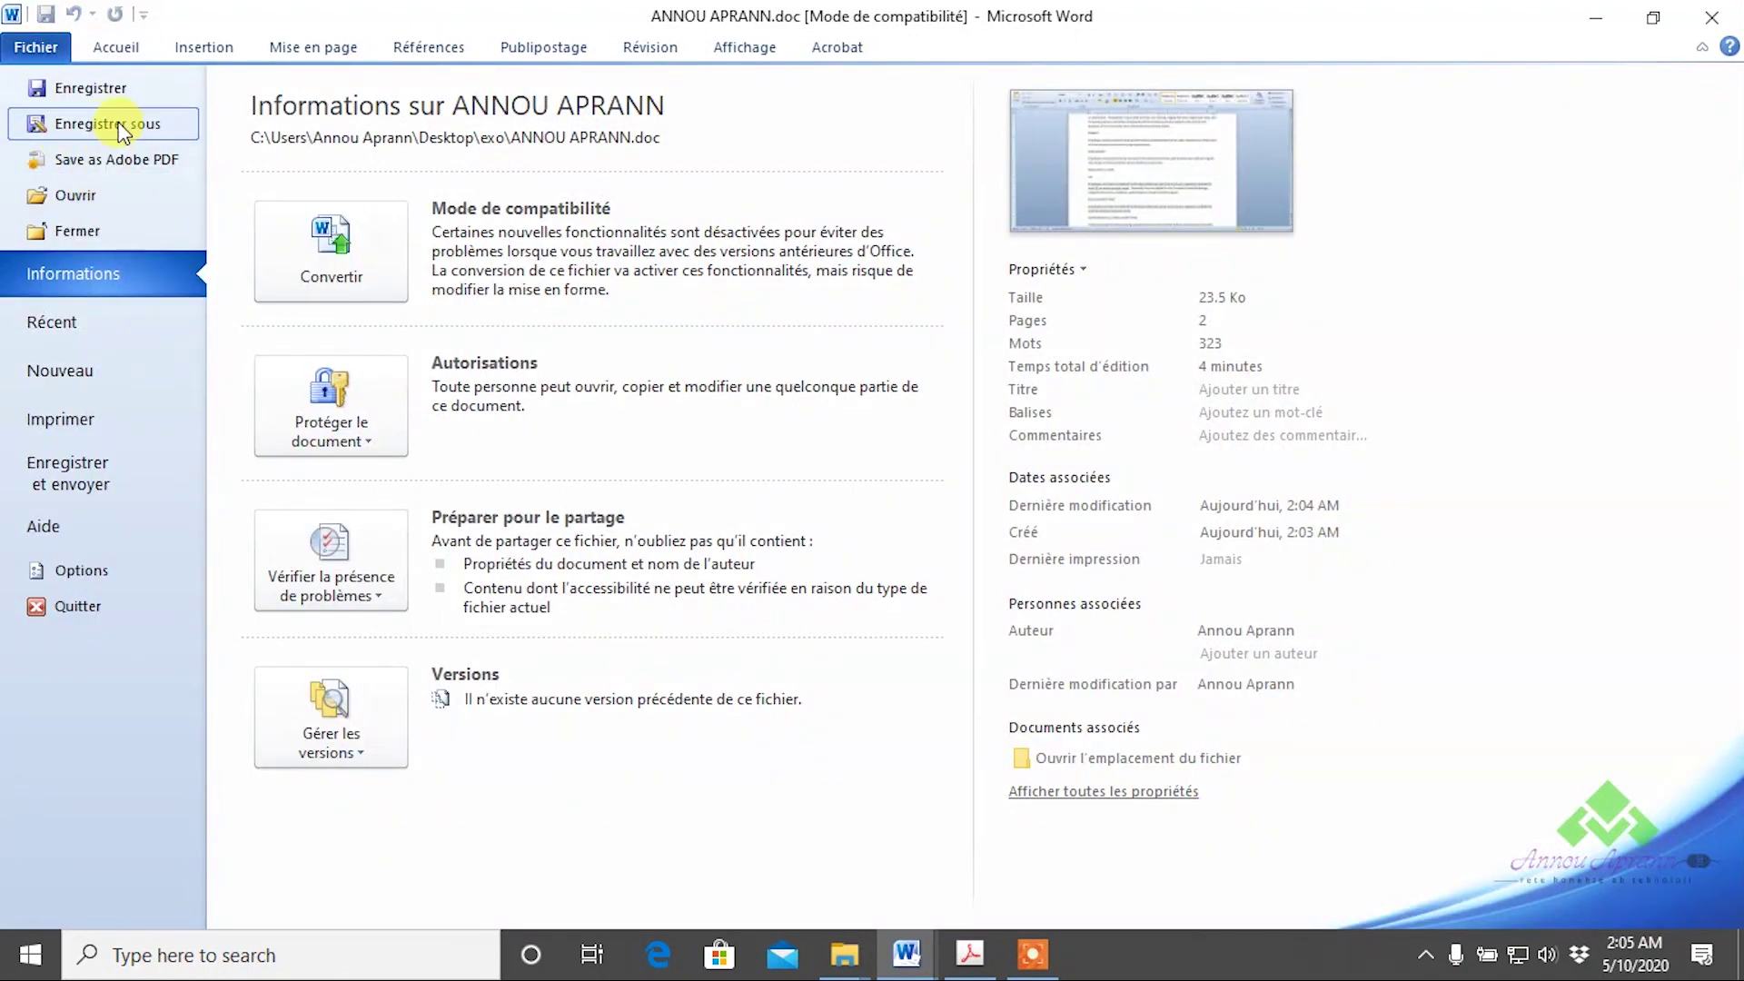
key("Escape")
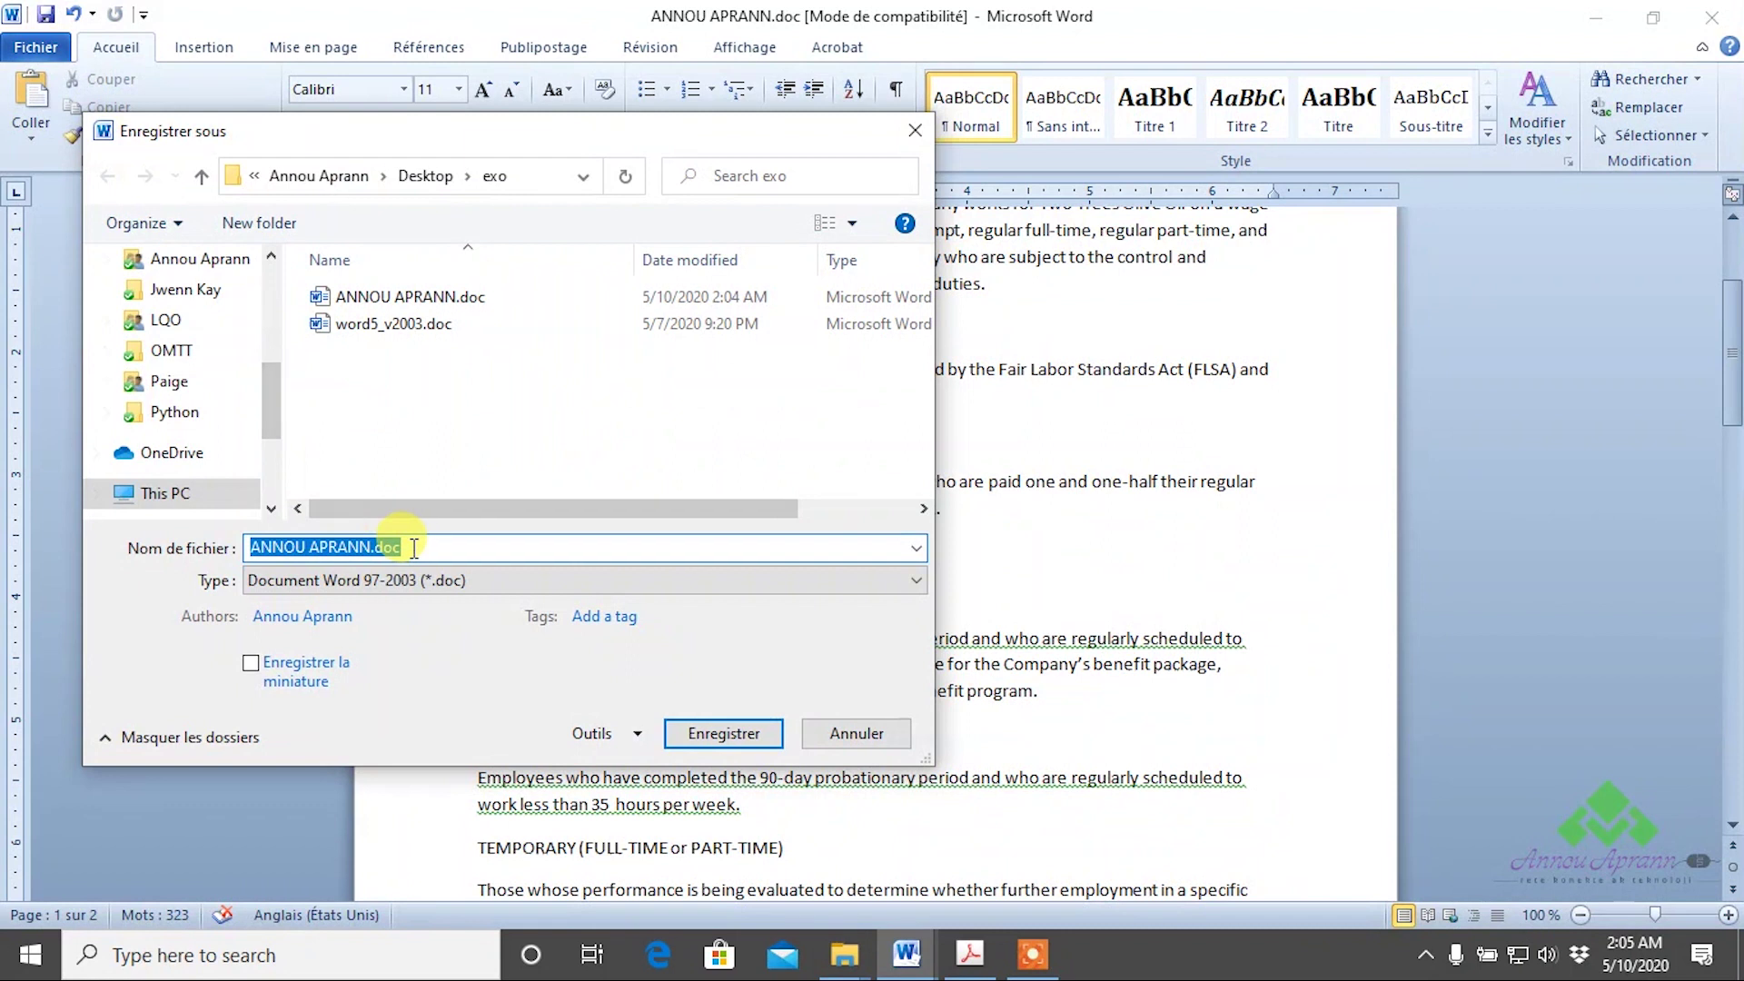
left_click(401, 584)
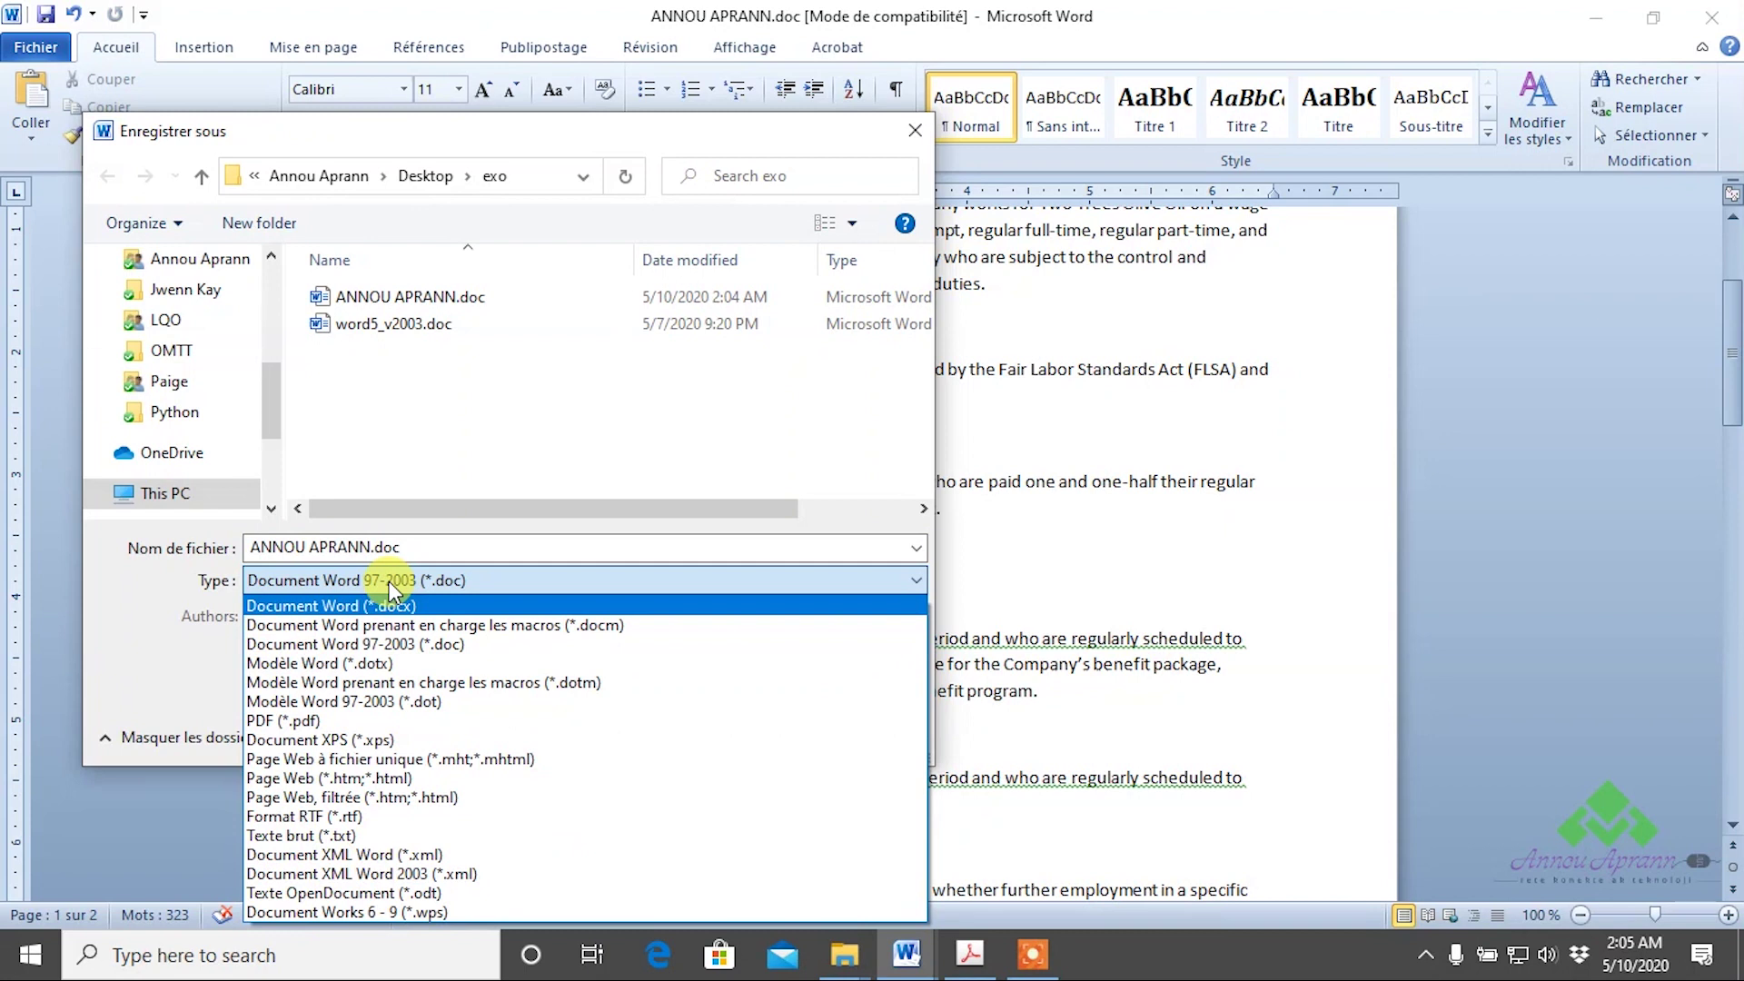
left_click(386, 723)
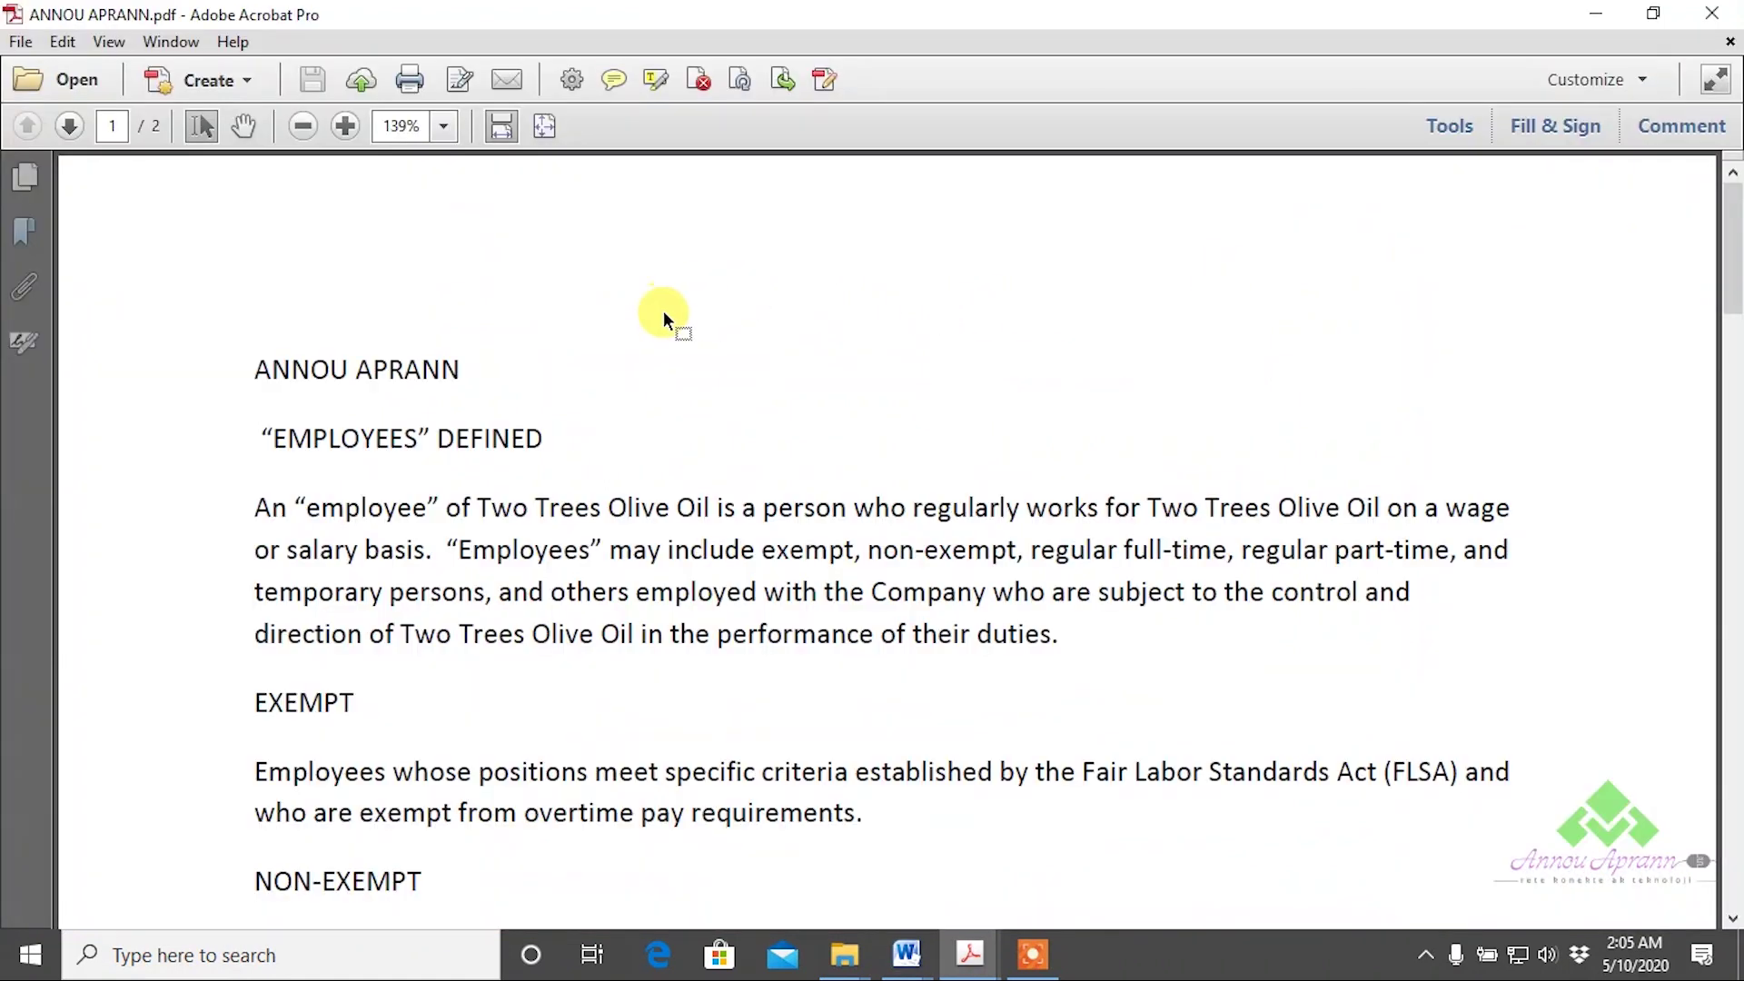
Scroll through the two pages of ANNOU APRANN.pdf in Acrobat Pro to review the policy text.
scroll(663, 320, "down", 3)
scroll(636, 309, "up", 2)
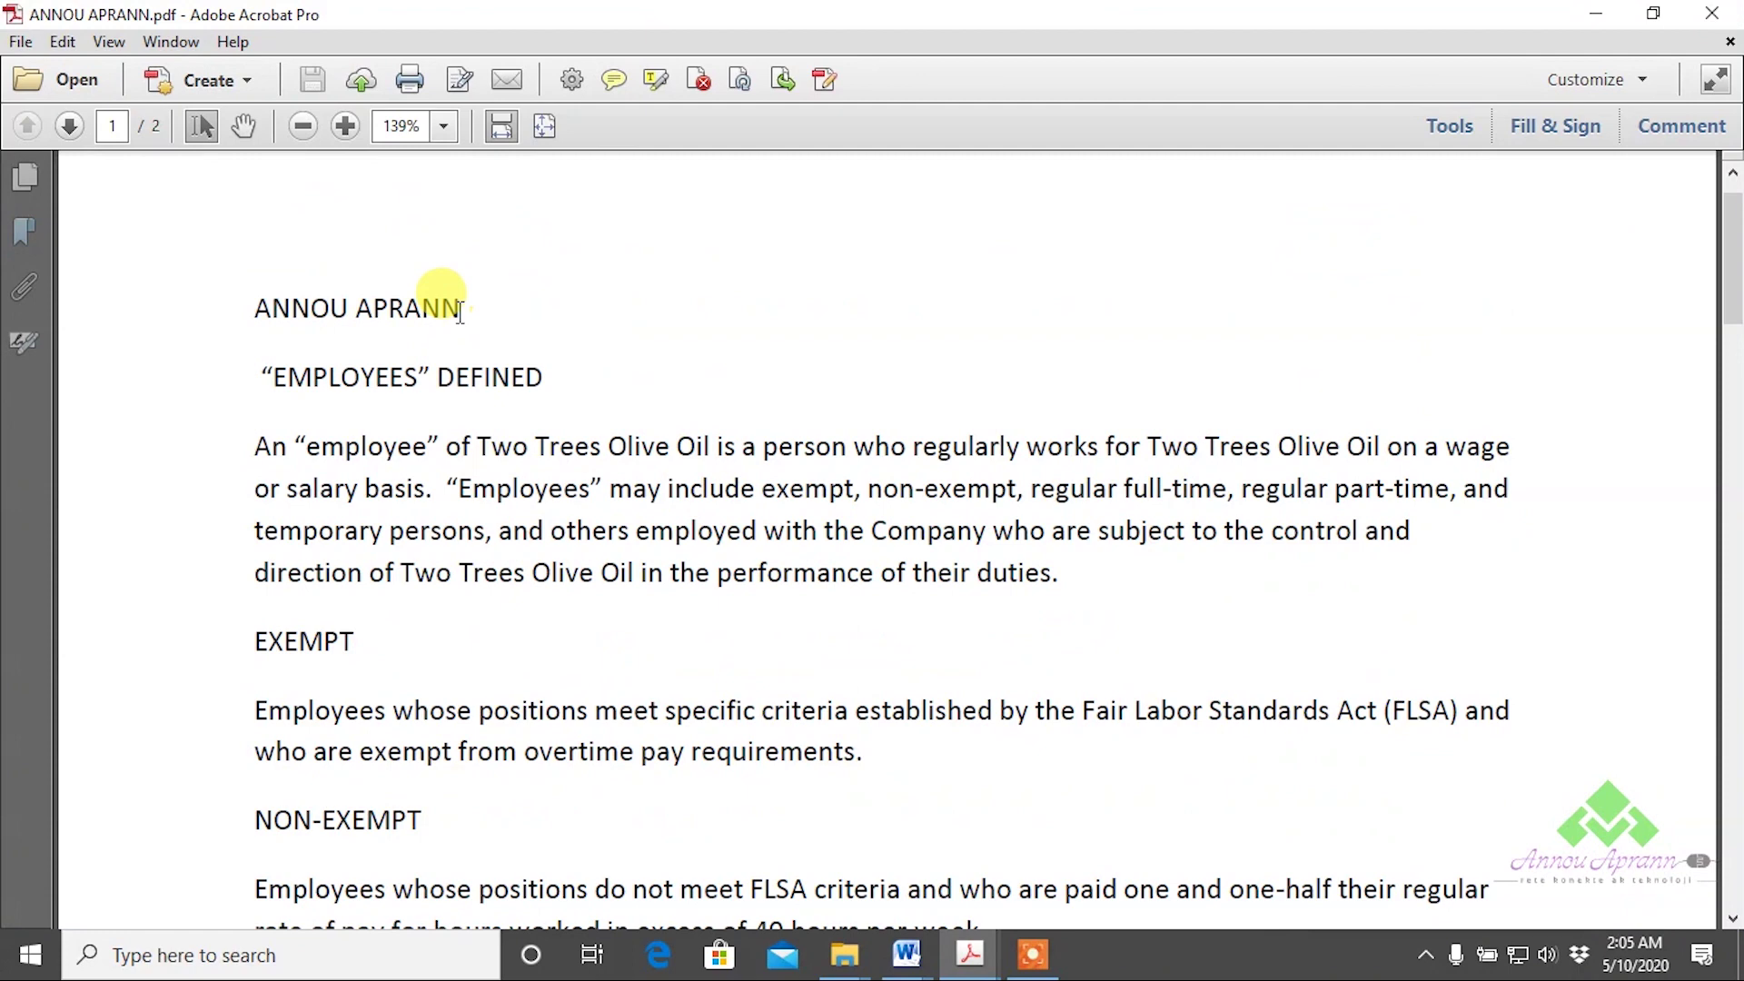
scroll(460, 313, "down", 3)
scroll(460, 313, "down", 2)
scroll(460, 312, "down", 7)
scroll(459, 312, "up", 4)
scroll(461, 314, "up", 3)
scroll(461, 314, "up", 3)
scroll(461, 313, "up", 1)
scroll(461, 314, "up", 1)
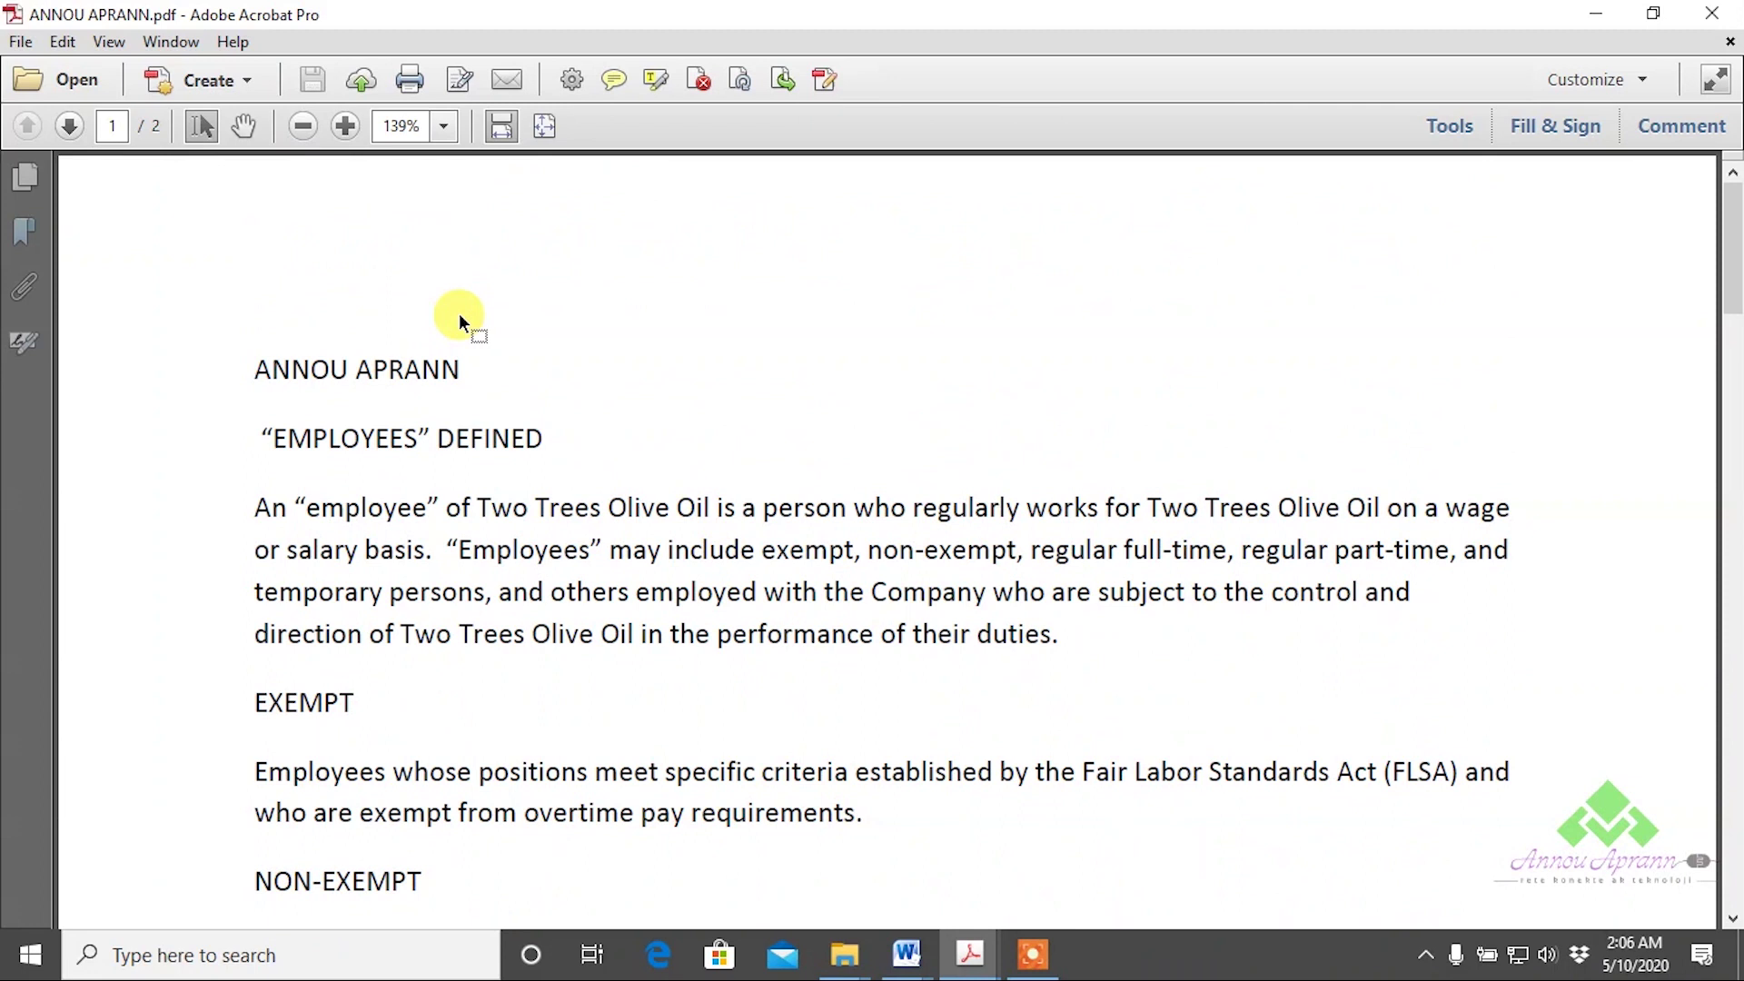